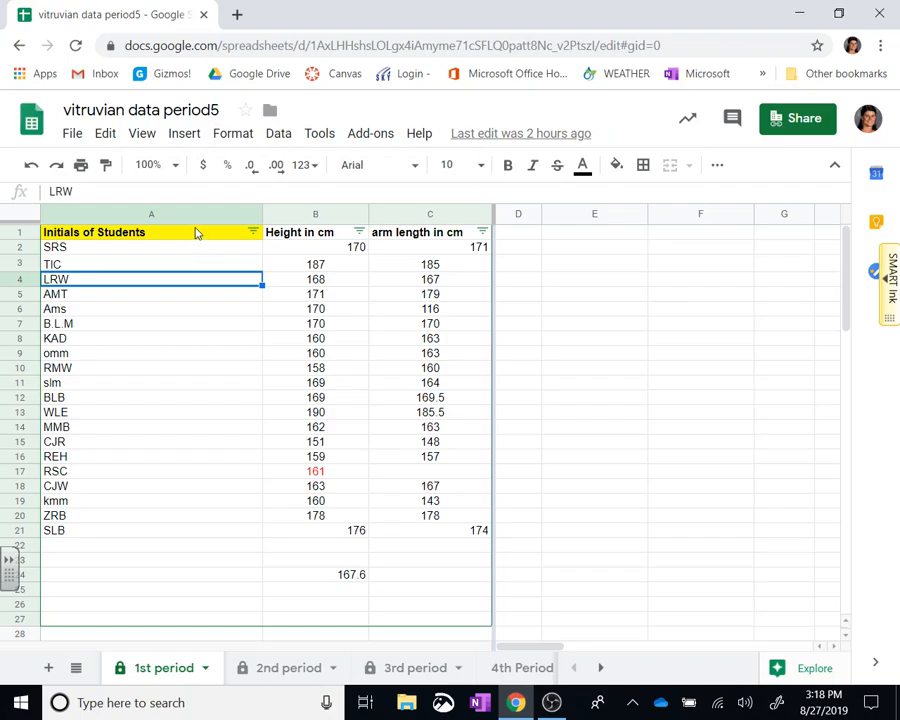
click(195, 229)
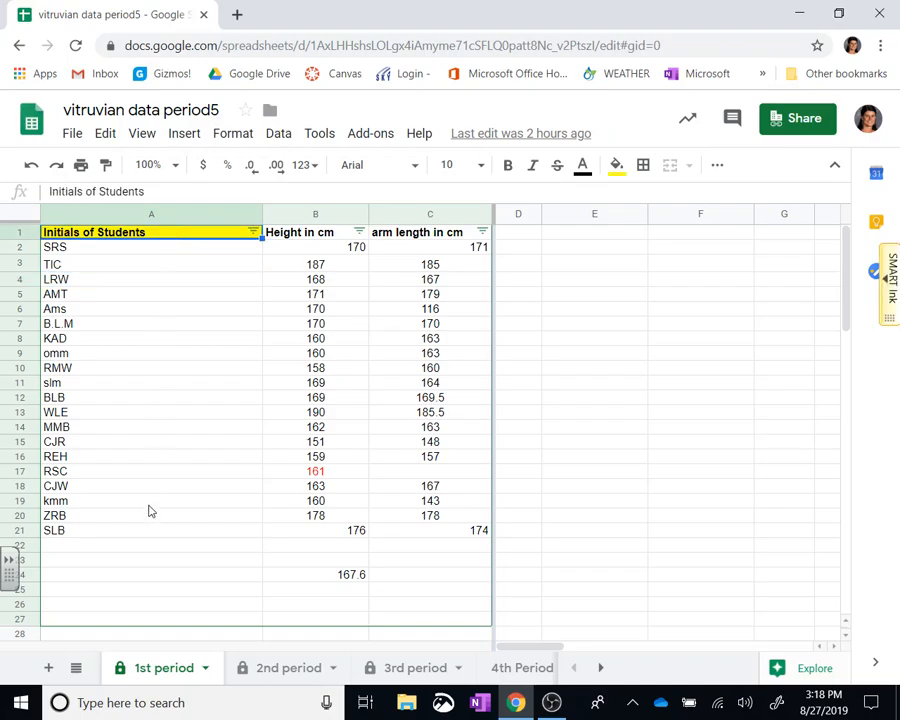
click(325, 238)
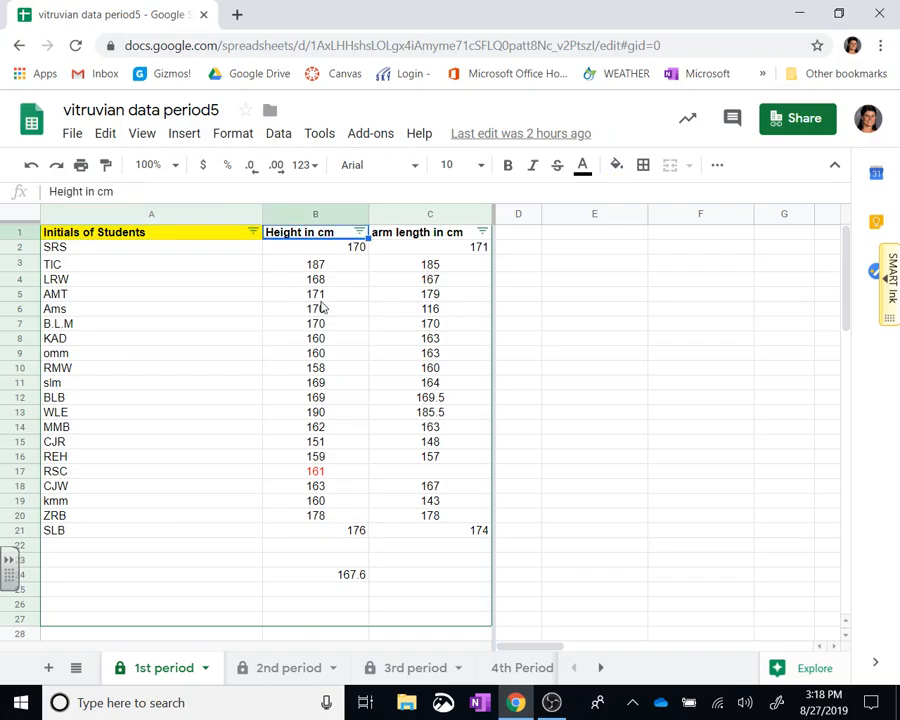
click(421, 240)
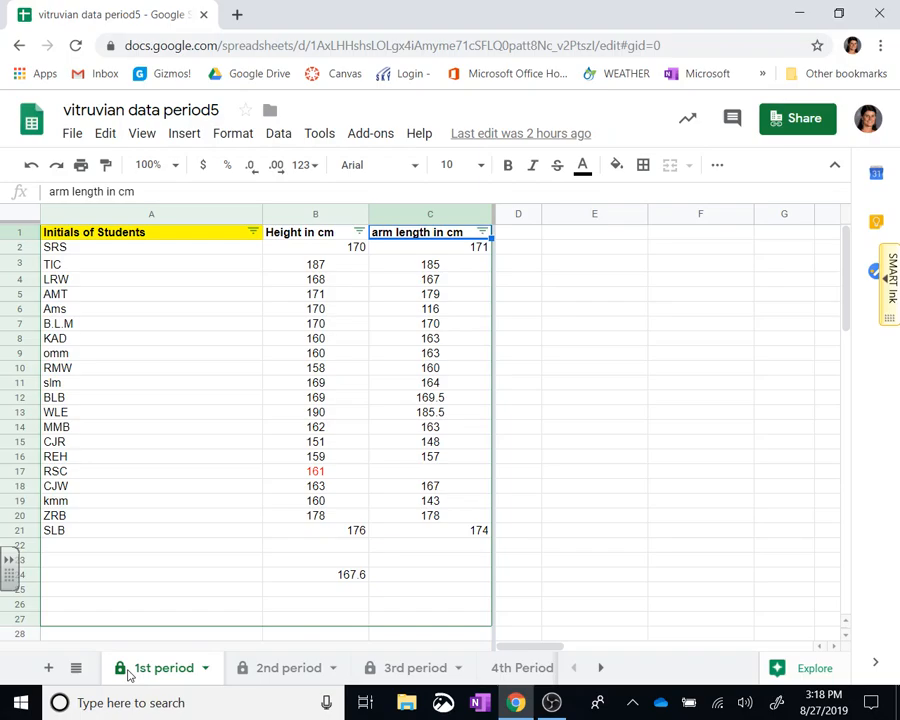
- Copy the student initials, height and arm length table in A1:C21 of the 1st period sheet
click(157, 237)
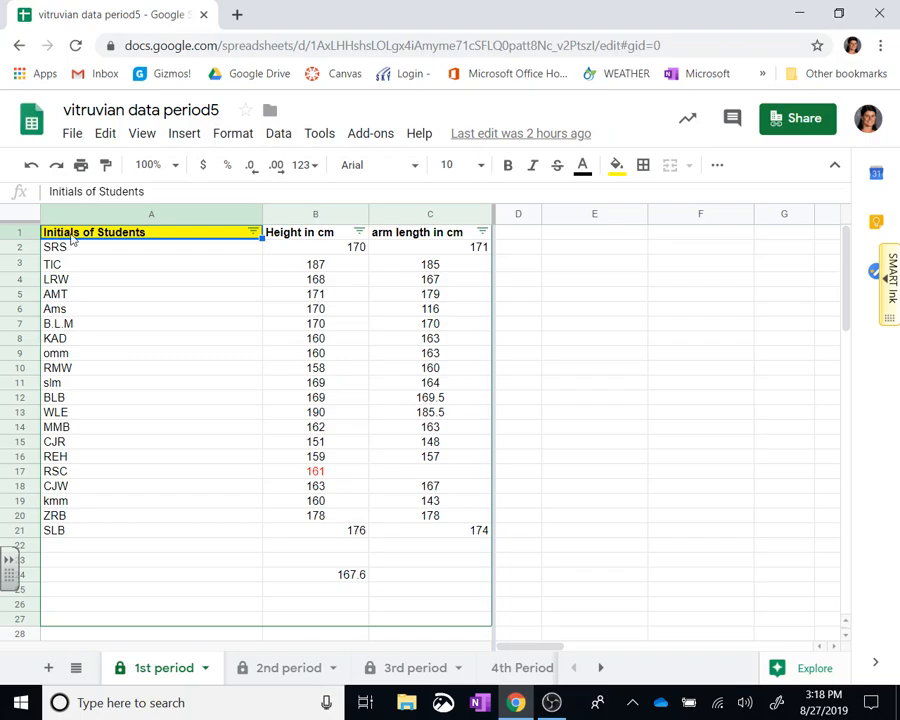
drag(85, 233, 108, 534)
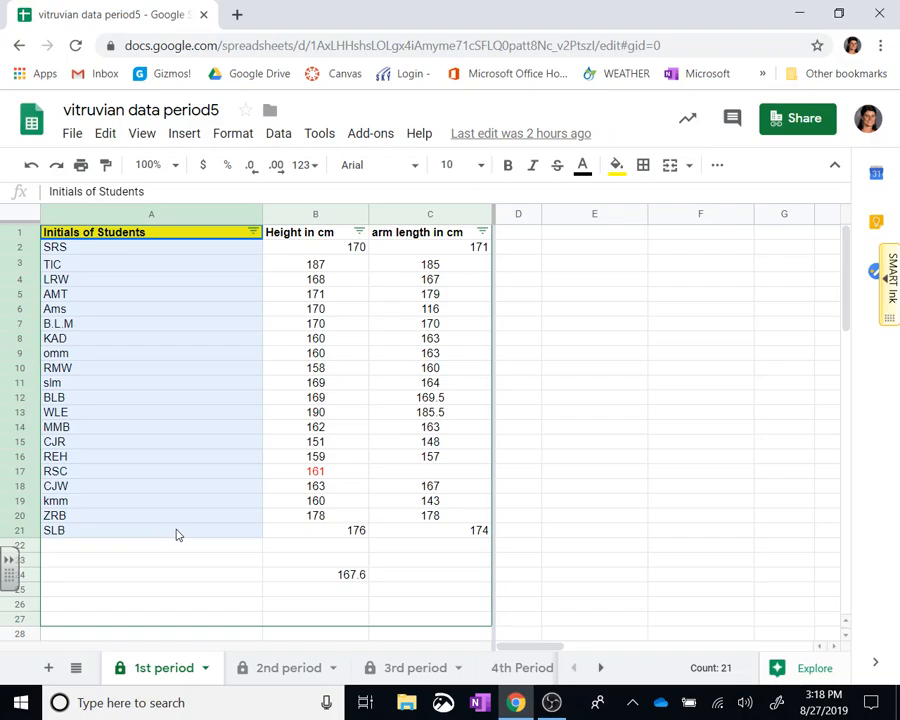
drag(224, 537, 484, 536)
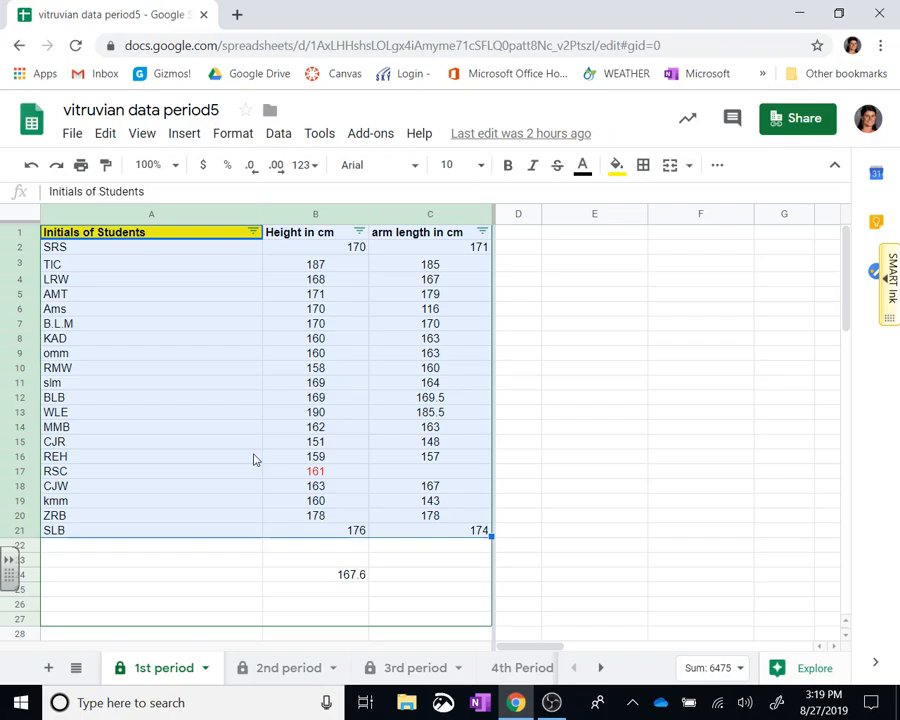
key(ctrl+c)
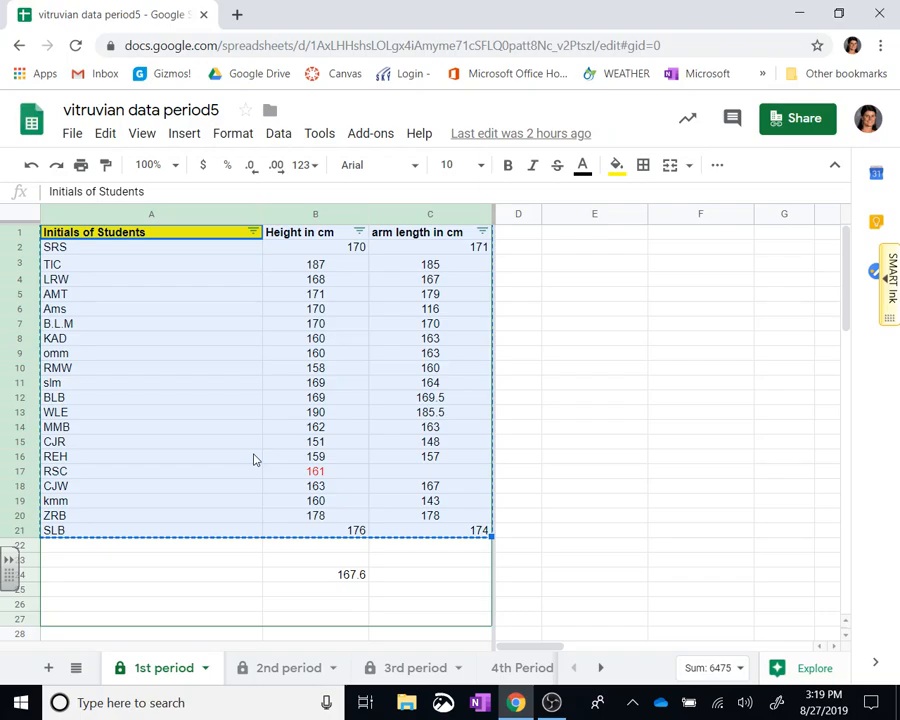
- Create a new blank spreadsheet and name it Vitruvian Data
click(74, 133)
mouse_move(100, 217)
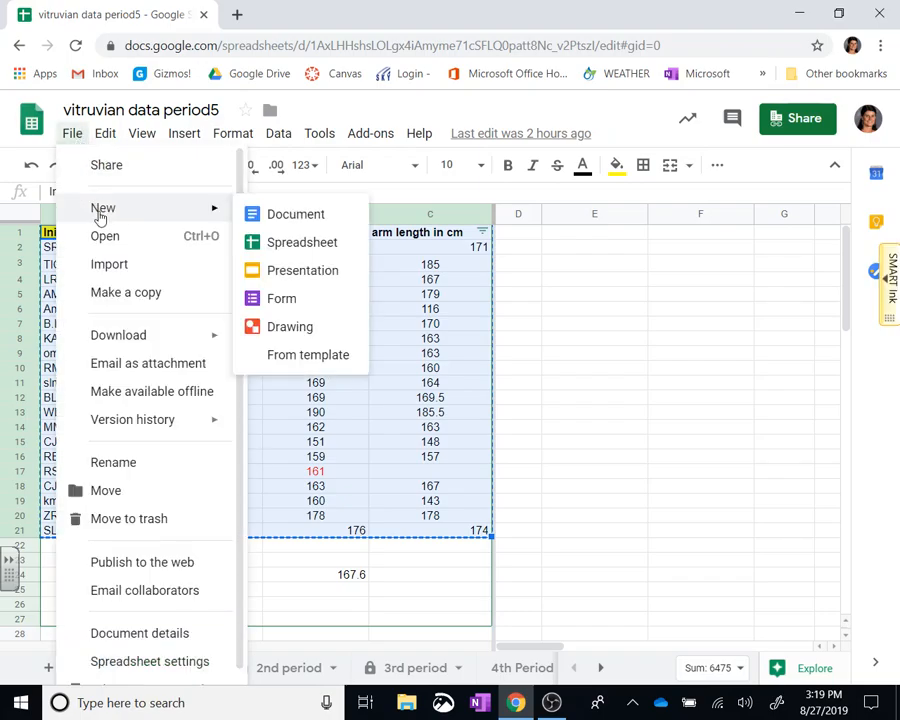
click(277, 245)
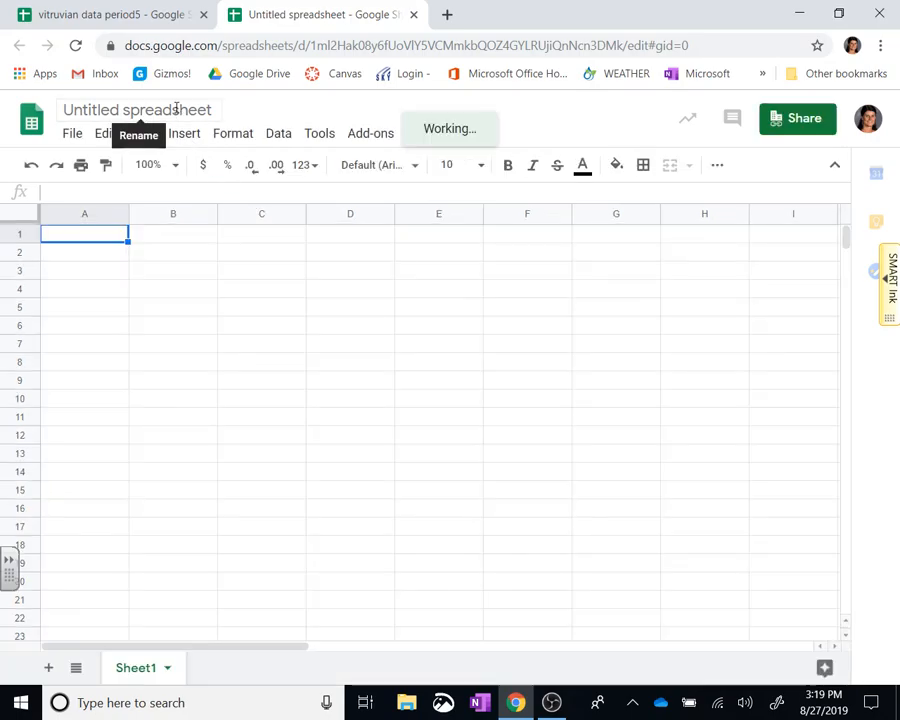
click(176, 108)
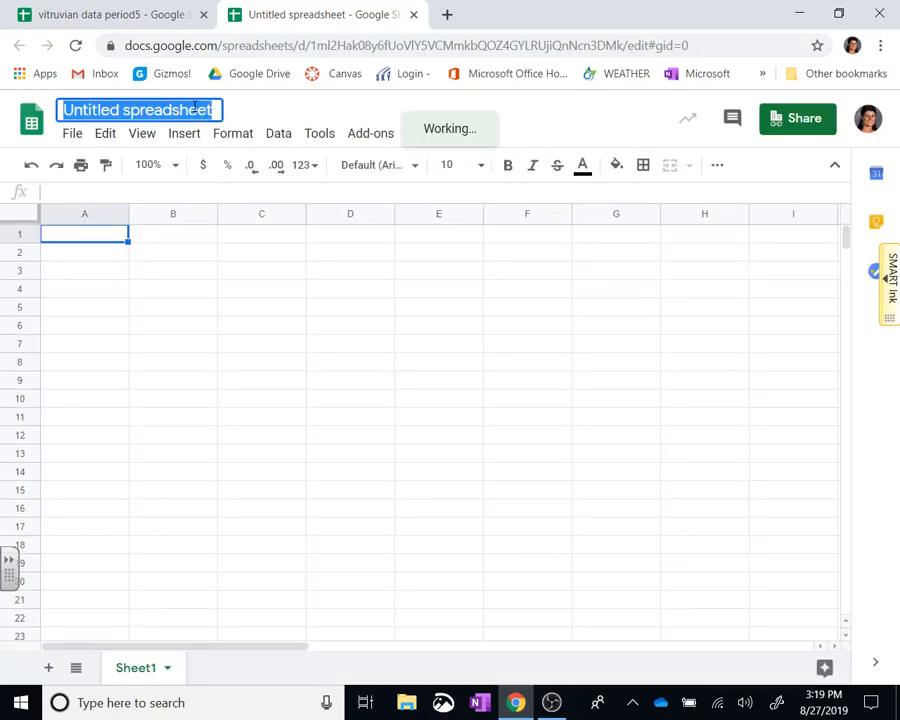
text(Vitruvian )
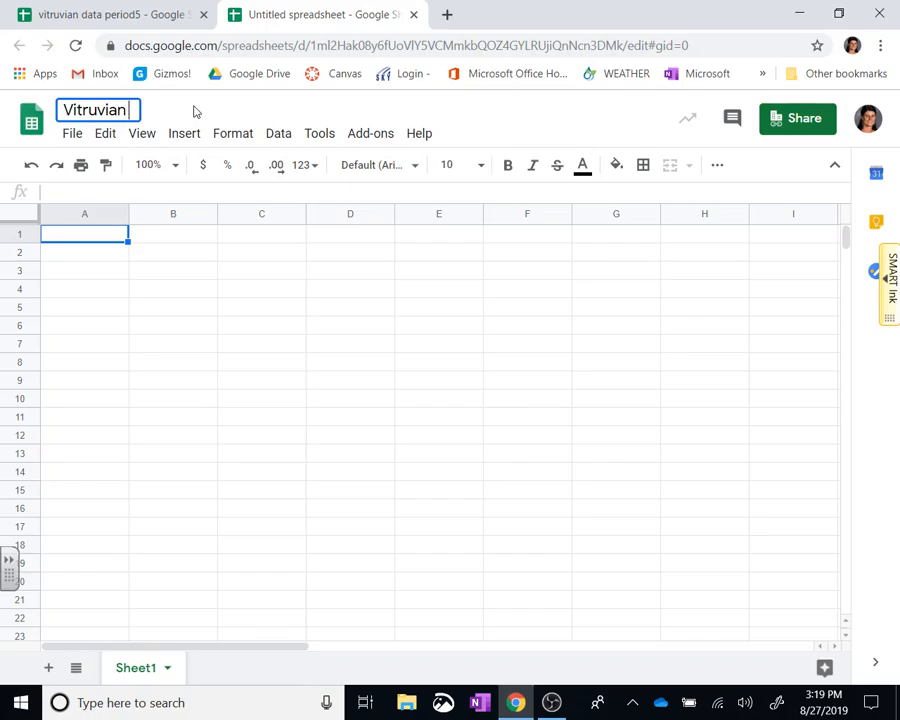
text(Data)
- Paste the copied table at cell A1 and widen columns A, B and C so their headers fit
click(106, 240)
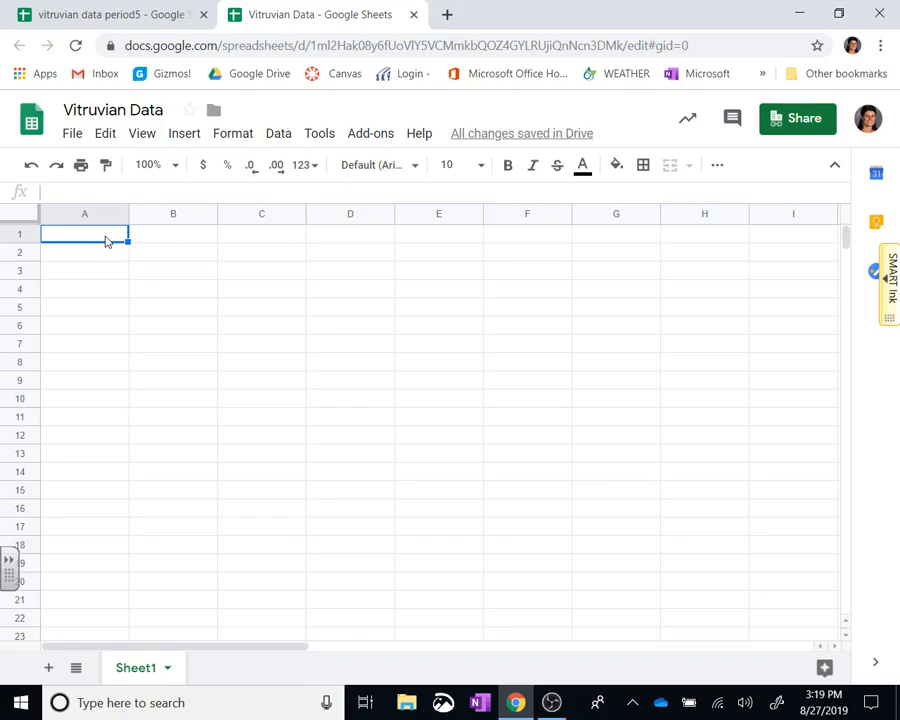
key(ctrl+v)
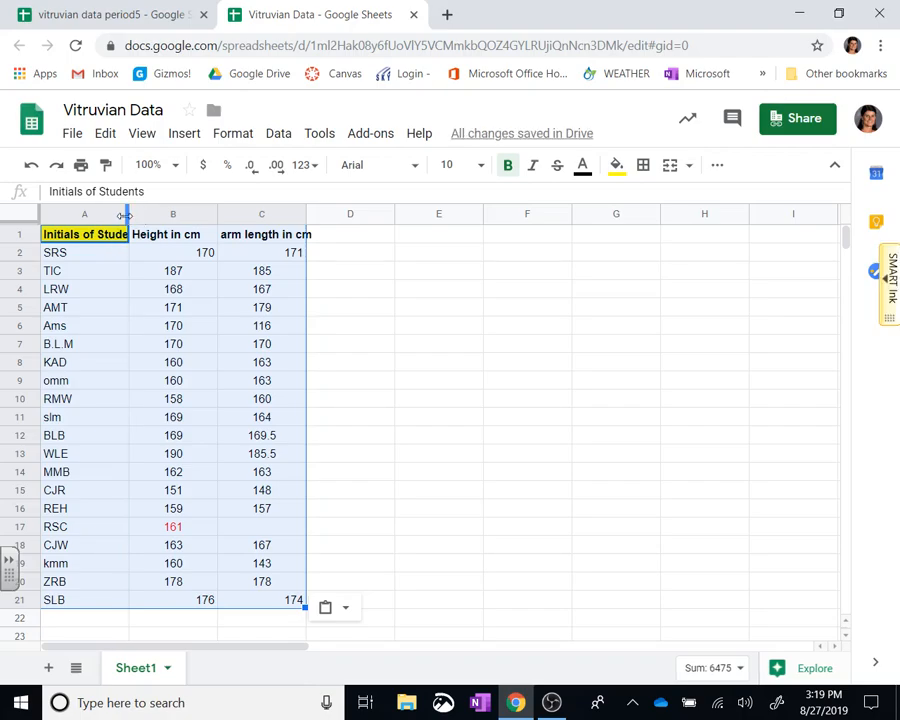
double_click(127, 215)
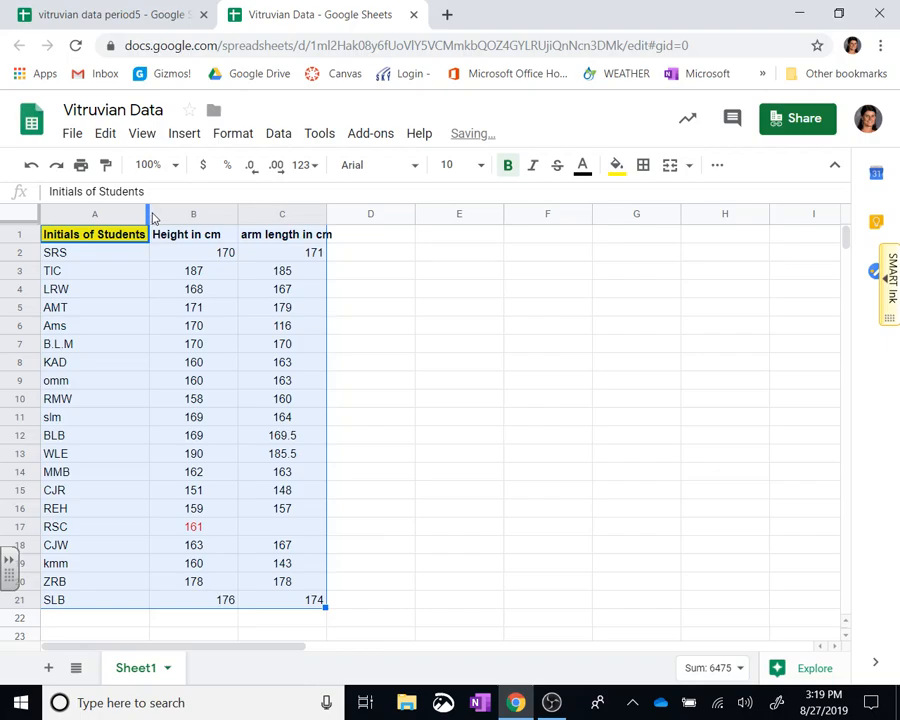
drag(148, 214, 172, 214)
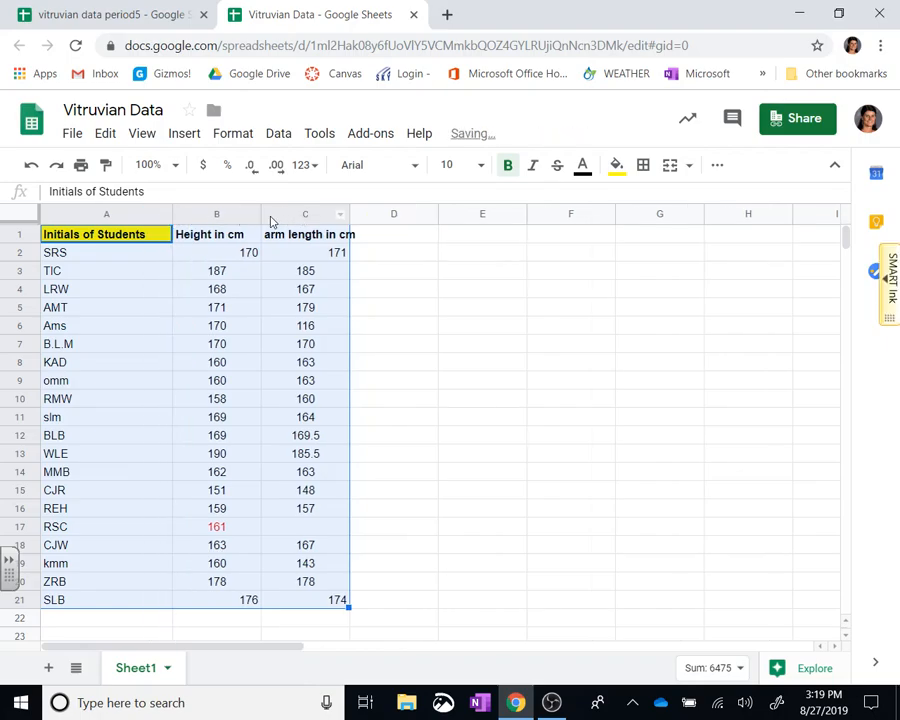
drag(257, 214, 289, 214)
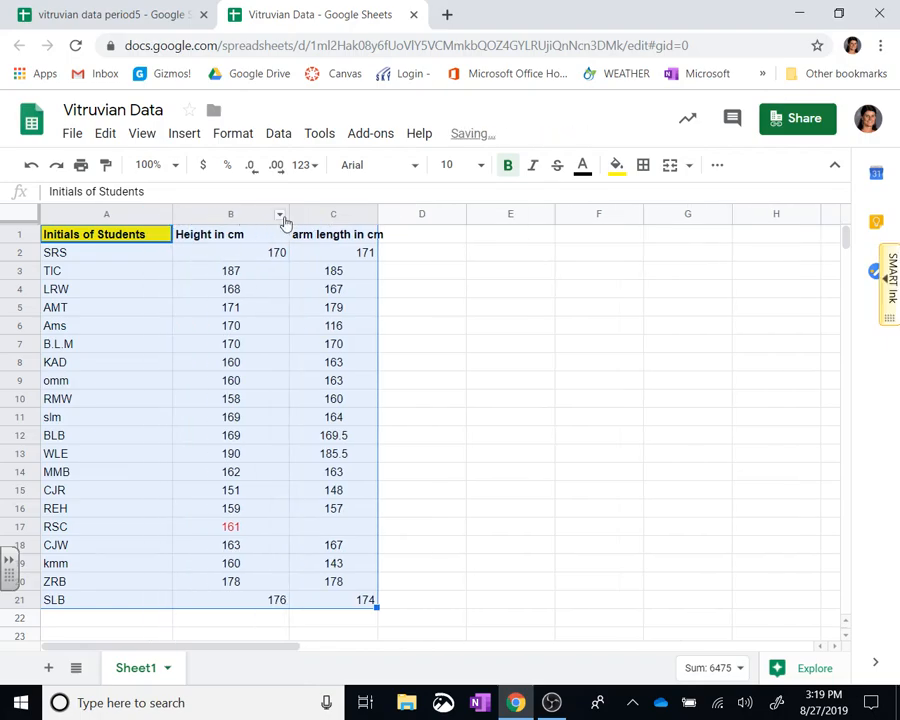
double_click(377, 216)
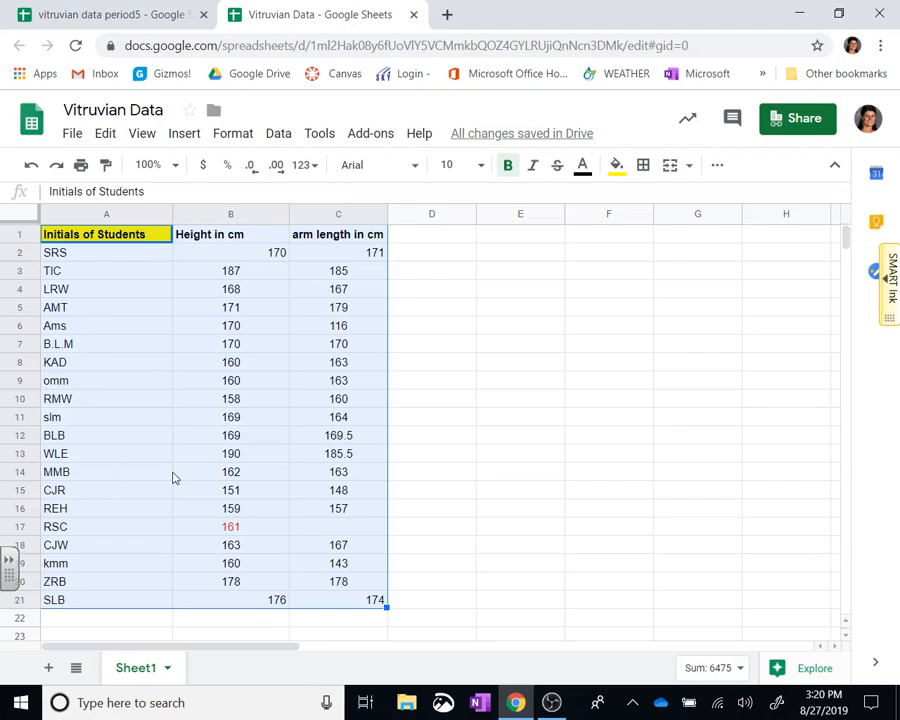
- Rename the sheet Sheet1 as Data Table
click(169, 669)
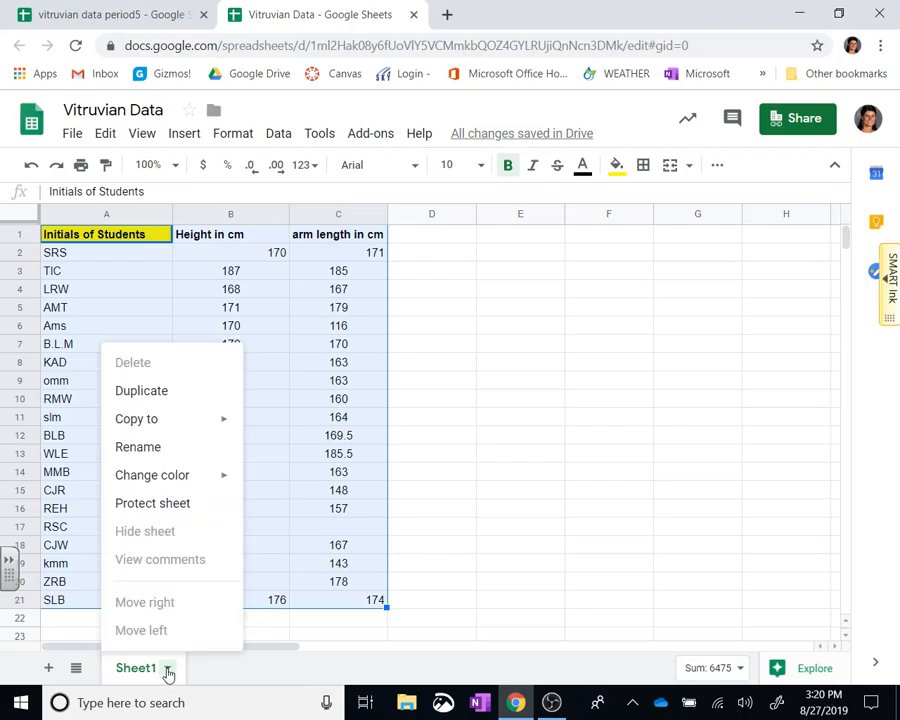
click(177, 454)
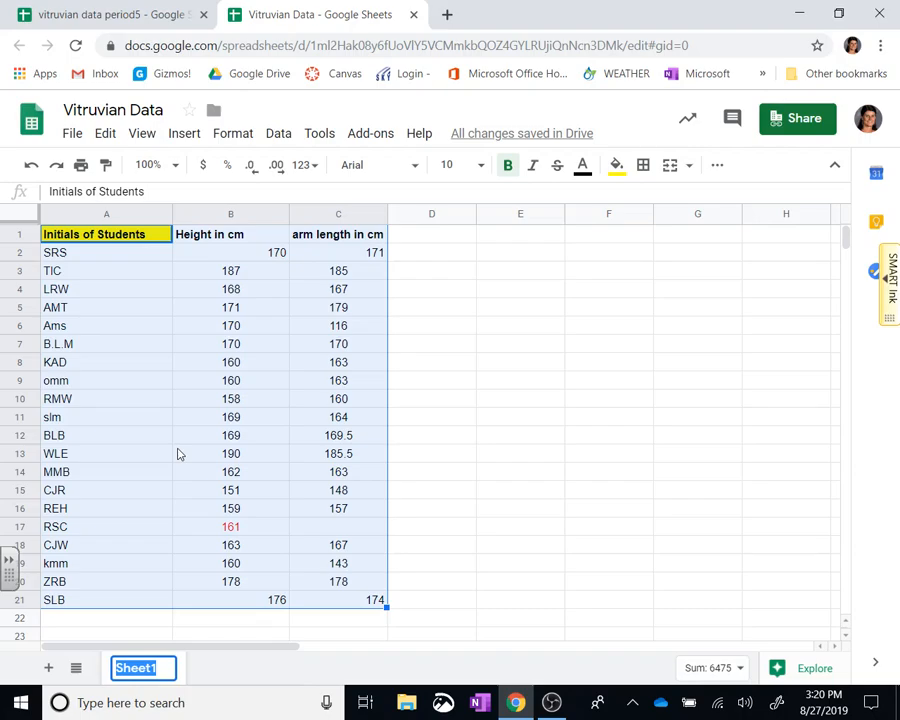
text(Data TAlbe)
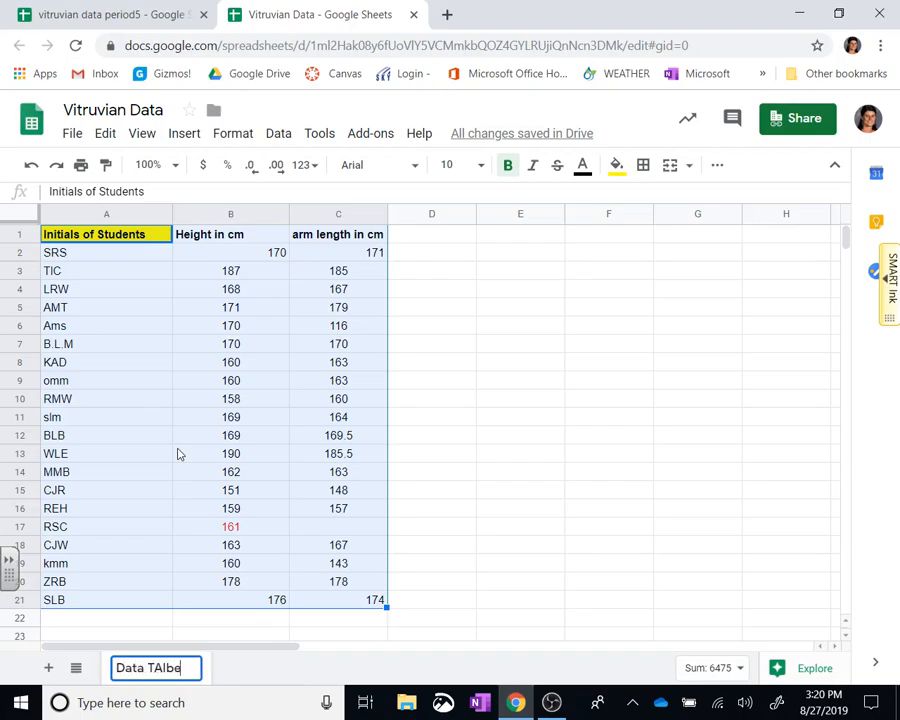
key(BackSpace)
key(BackSpace)
key(BackSpace)
key(BackSpace)
text(able)
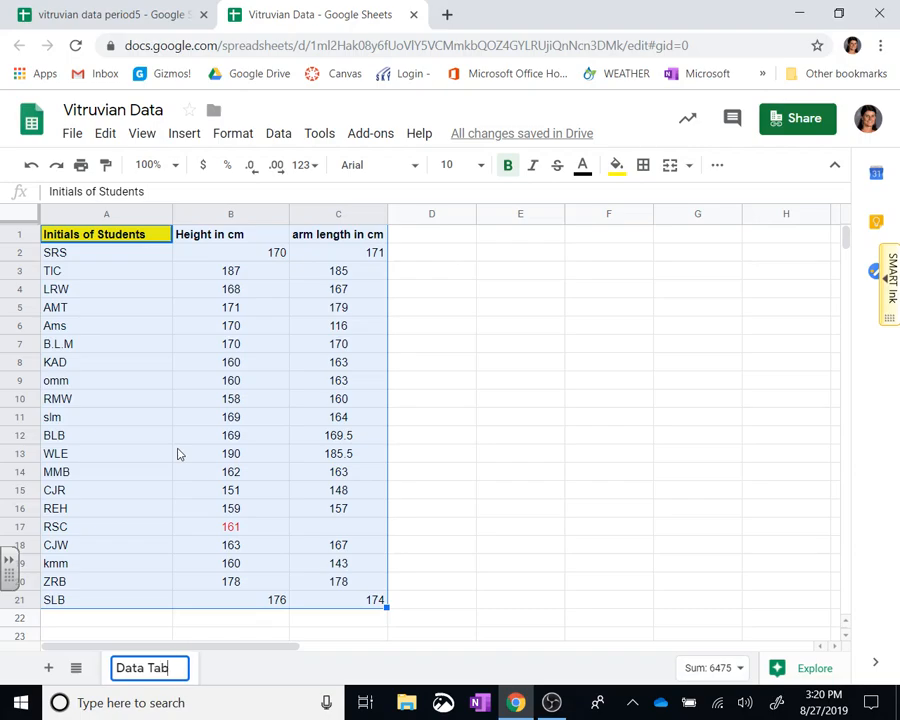
click(345, 622)
- Insert a chart from the whole data table in A1:C21, including the header row
drag(120, 238, 372, 597)
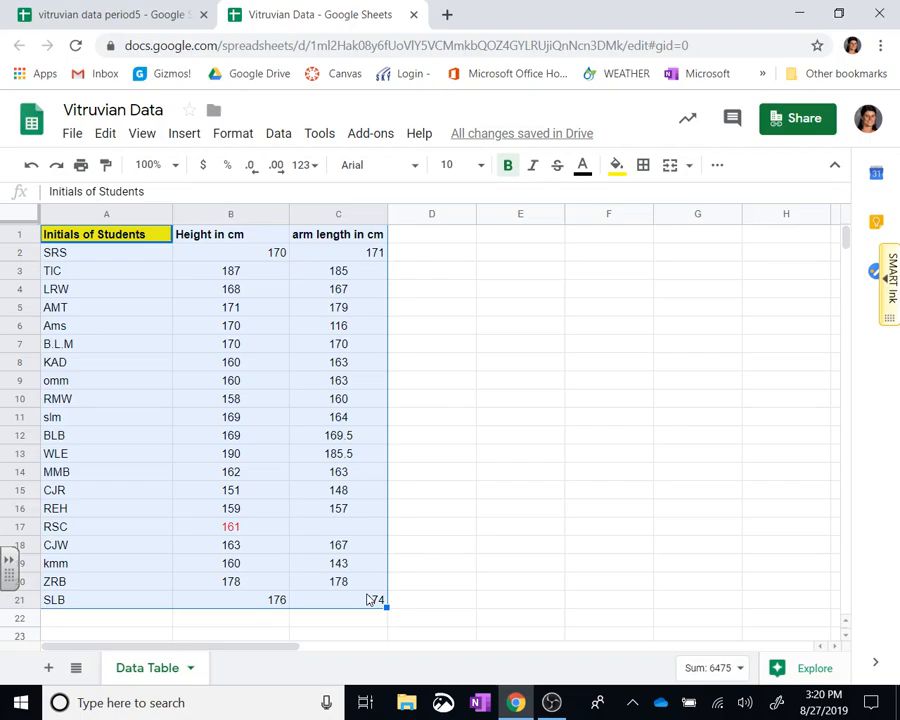
click(189, 137)
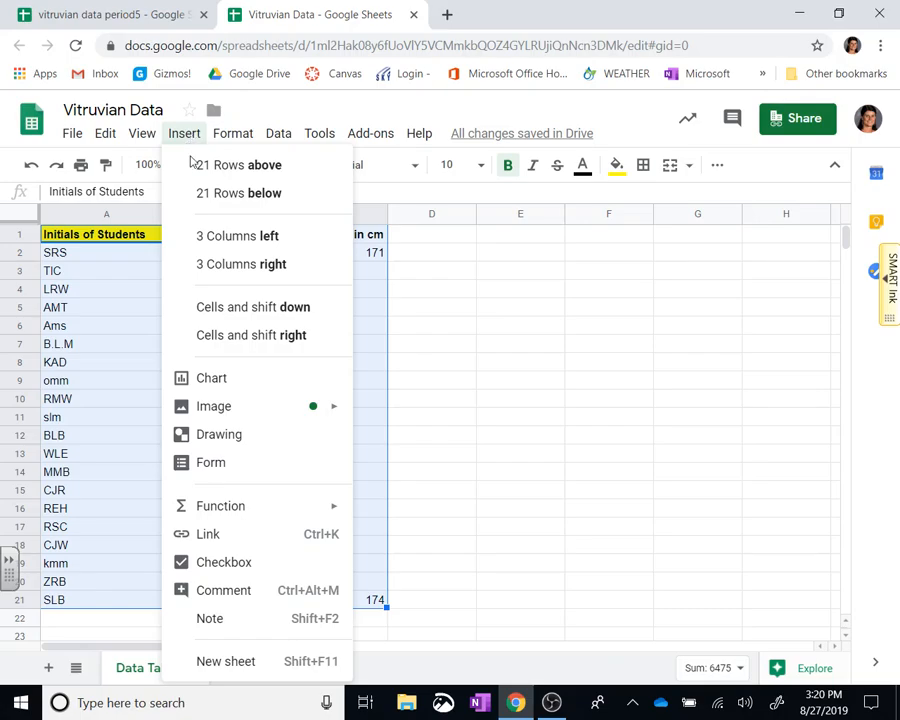
click(192, 378)
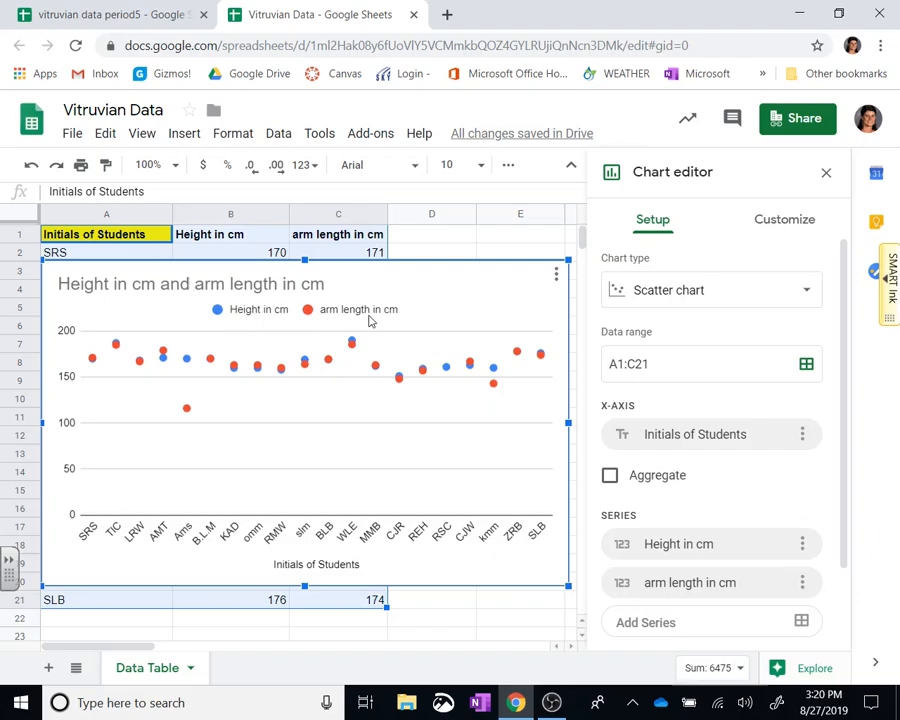
- Set the type of the height and arm length chart to Scatter chart
mouse_move(186, 359)
mouse_move(186, 416)
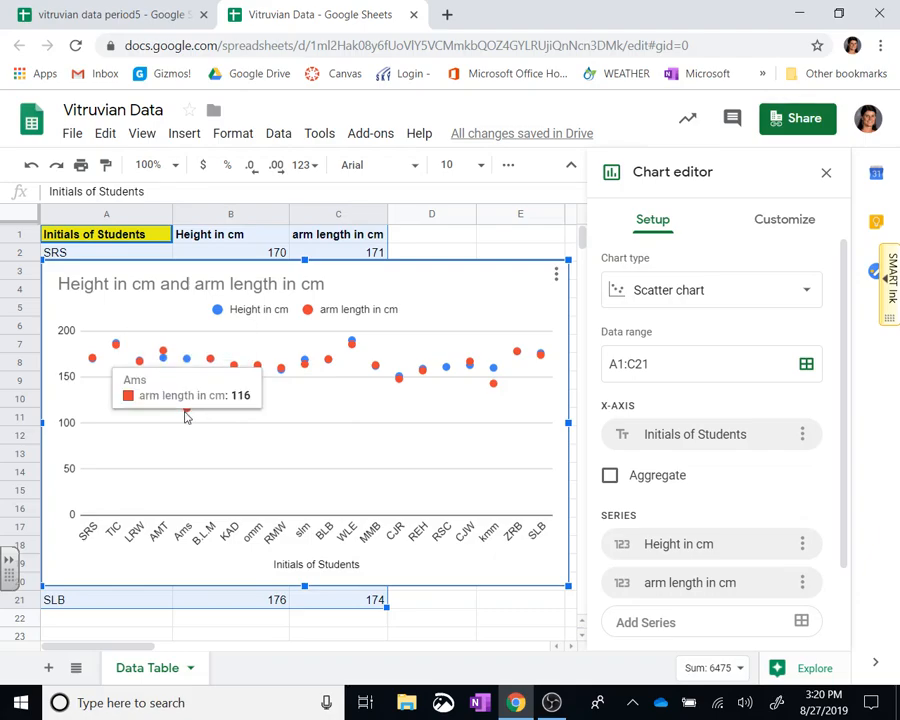
mouse_move(90, 362)
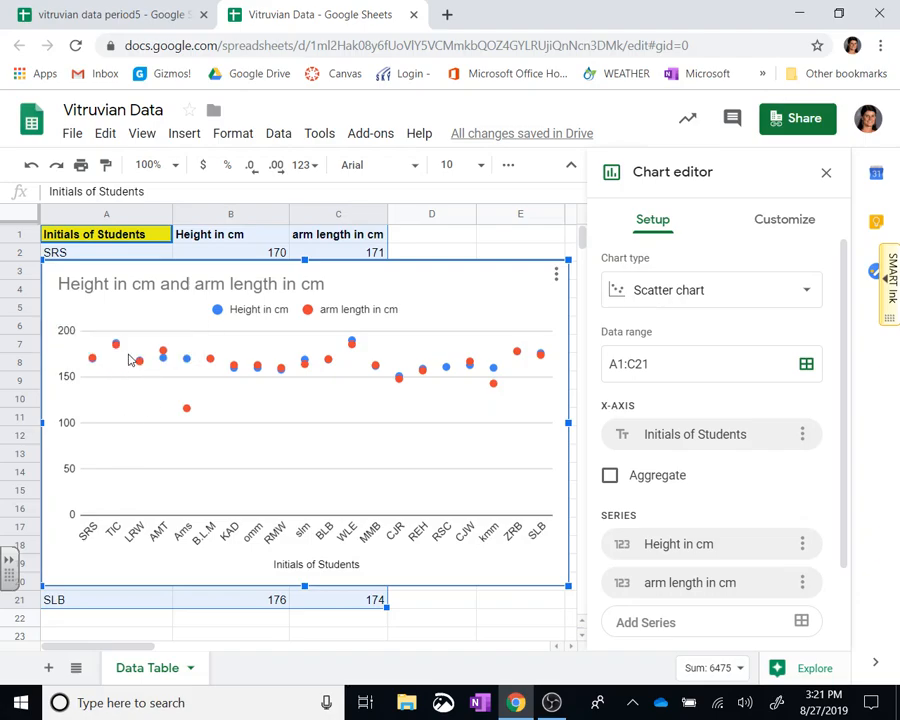
mouse_move(117, 344)
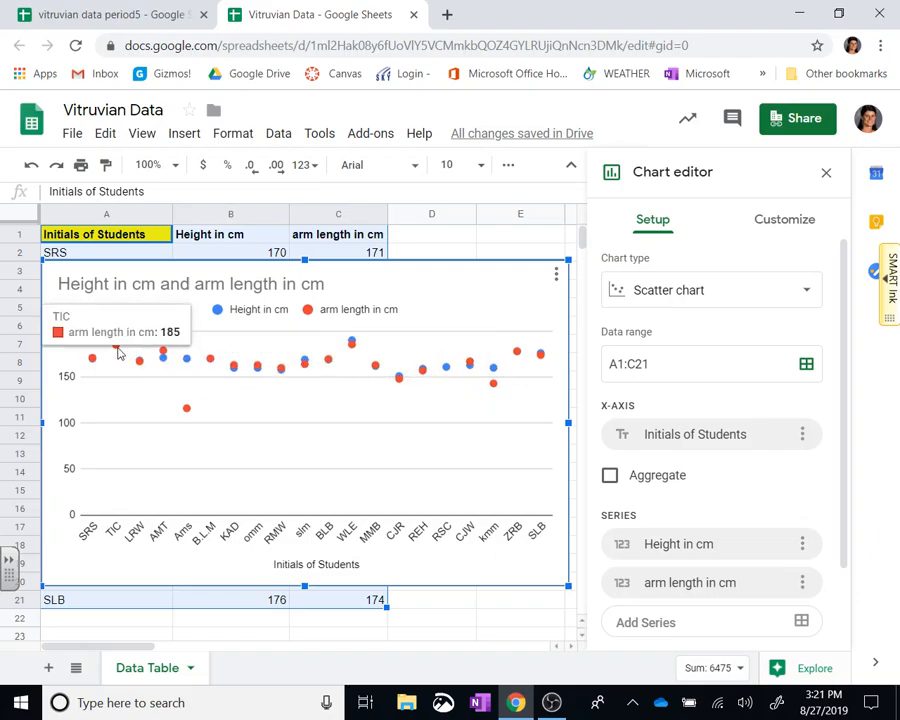
mouse_move(293, 374)
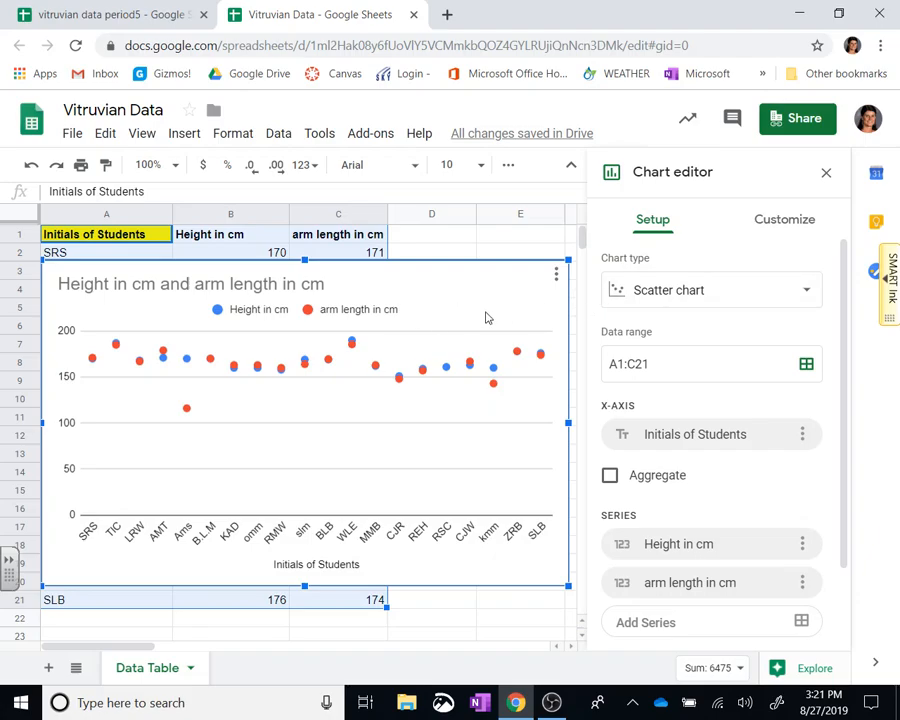
mouse_move(351, 348)
click(688, 292)
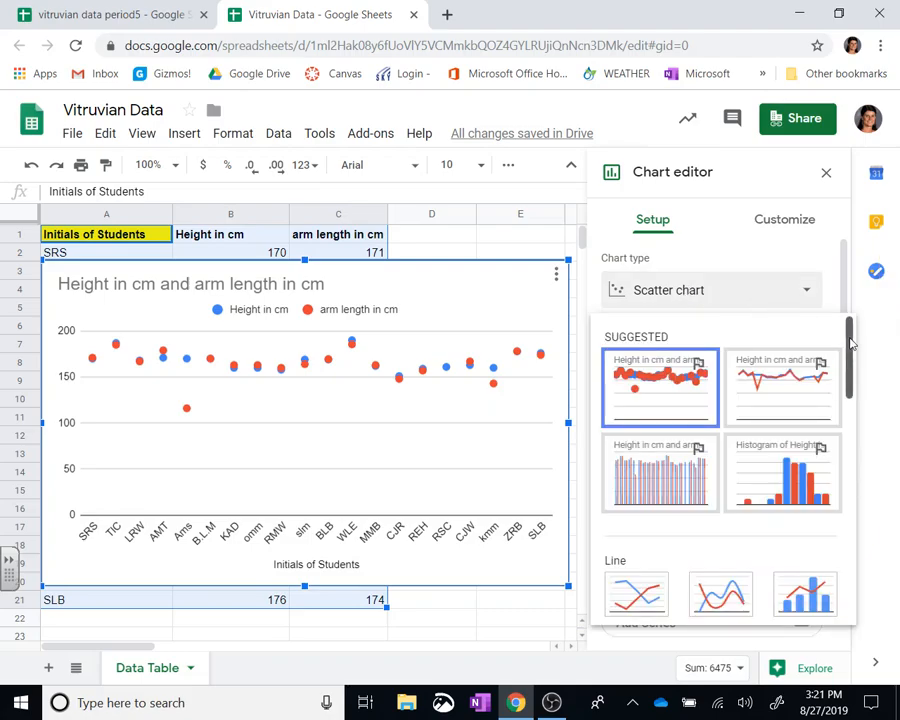
drag(849, 343, 843, 520)
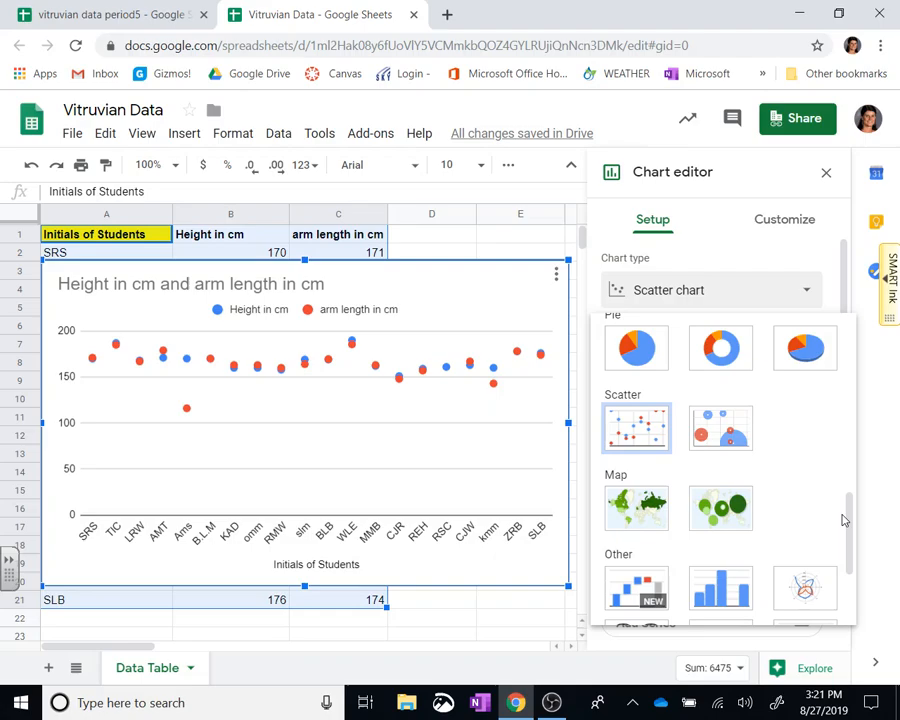
click(639, 424)
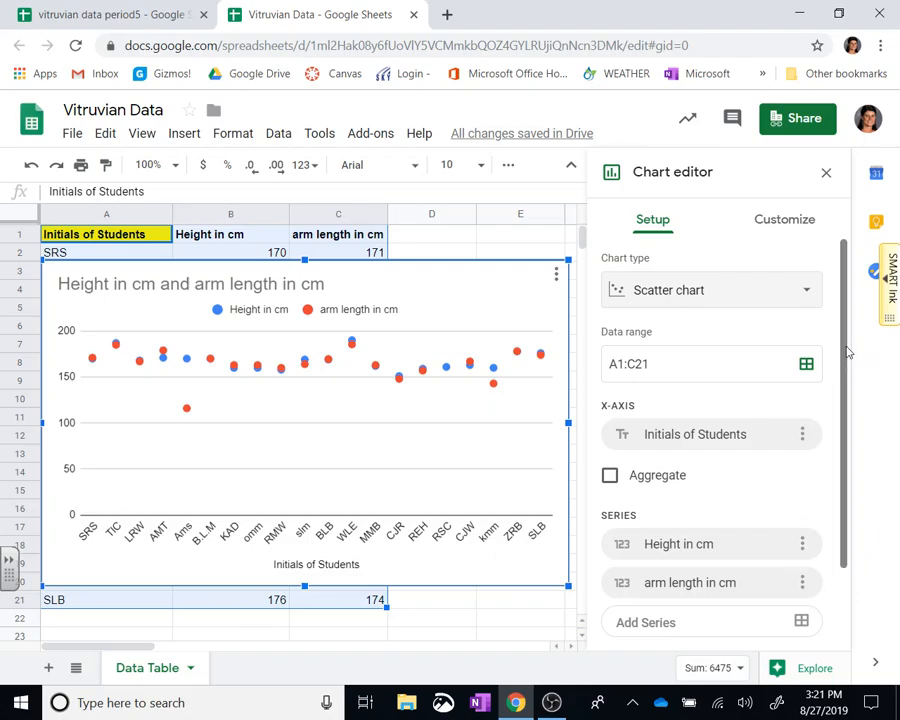
- Turn the chart's option to use column A as labels off and back on
scroll(847, 358, down, 2)
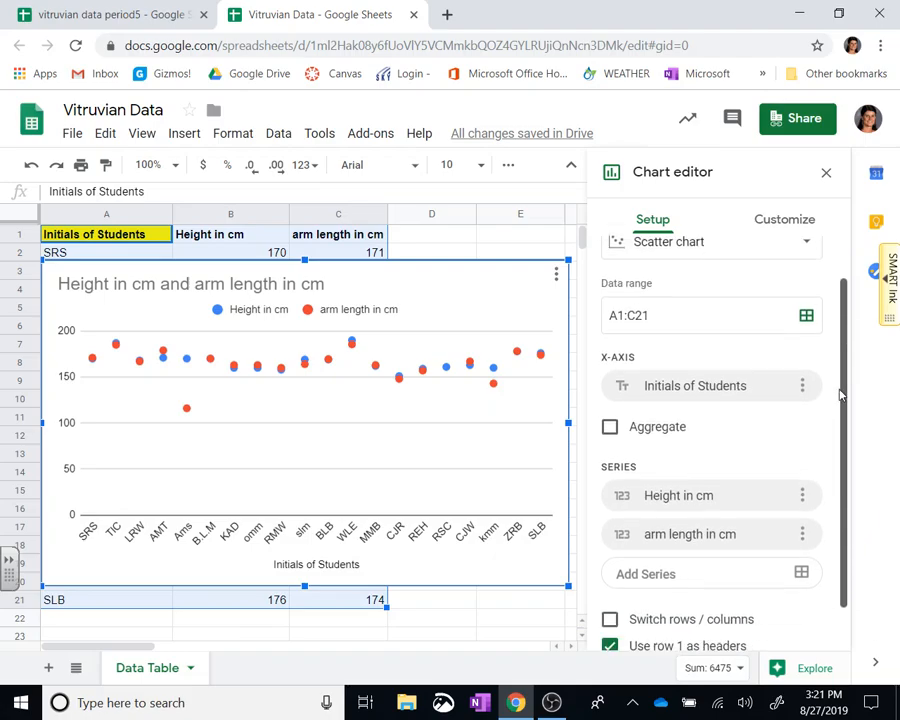
scroll(828, 426, up, 2)
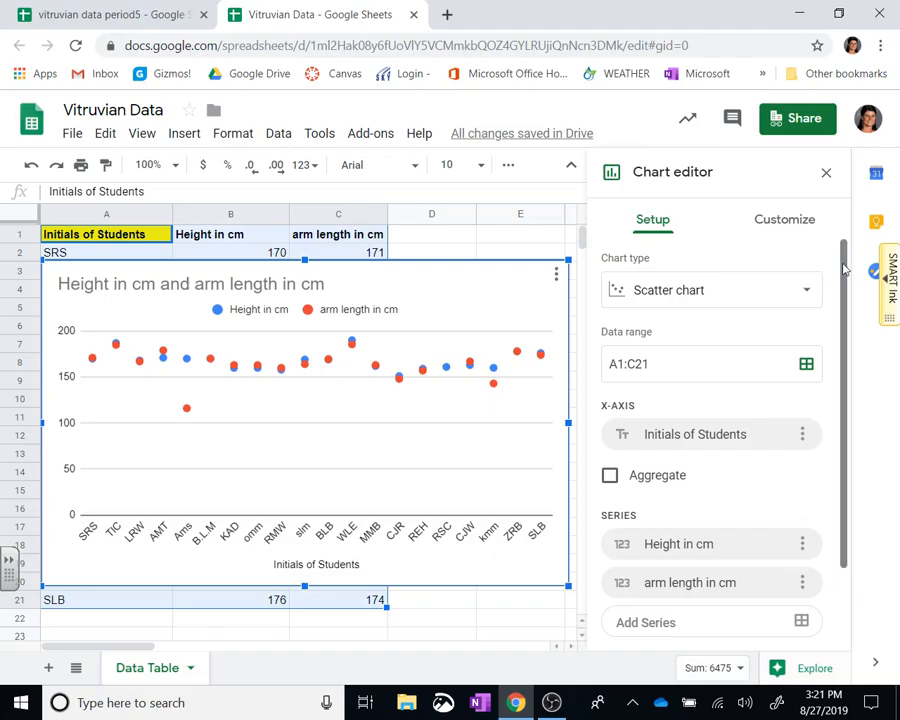
scroll(843, 400, down, 2)
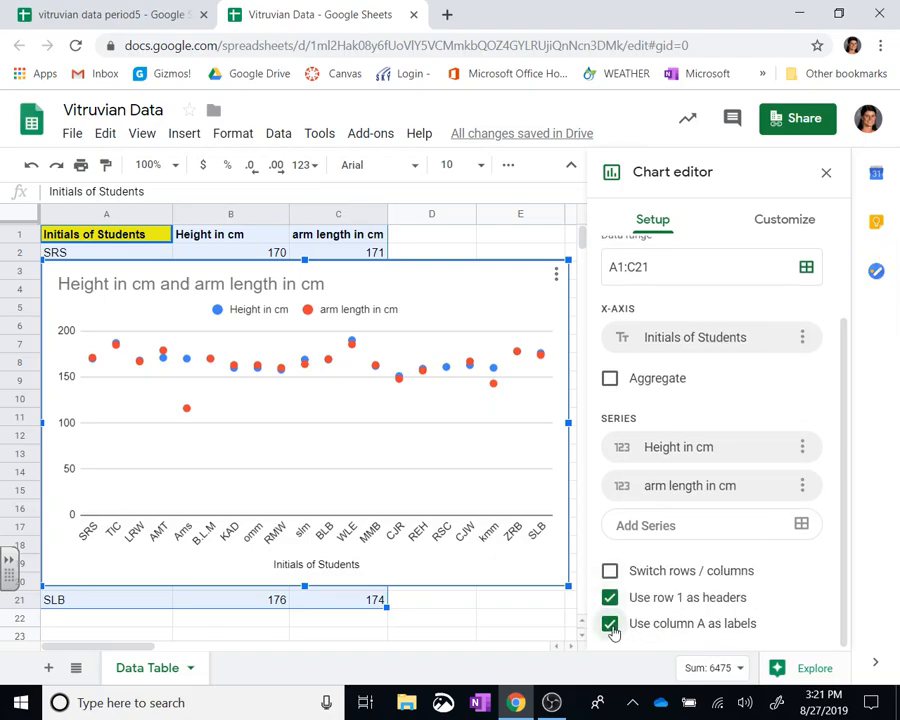
click(610, 624)
click(611, 626)
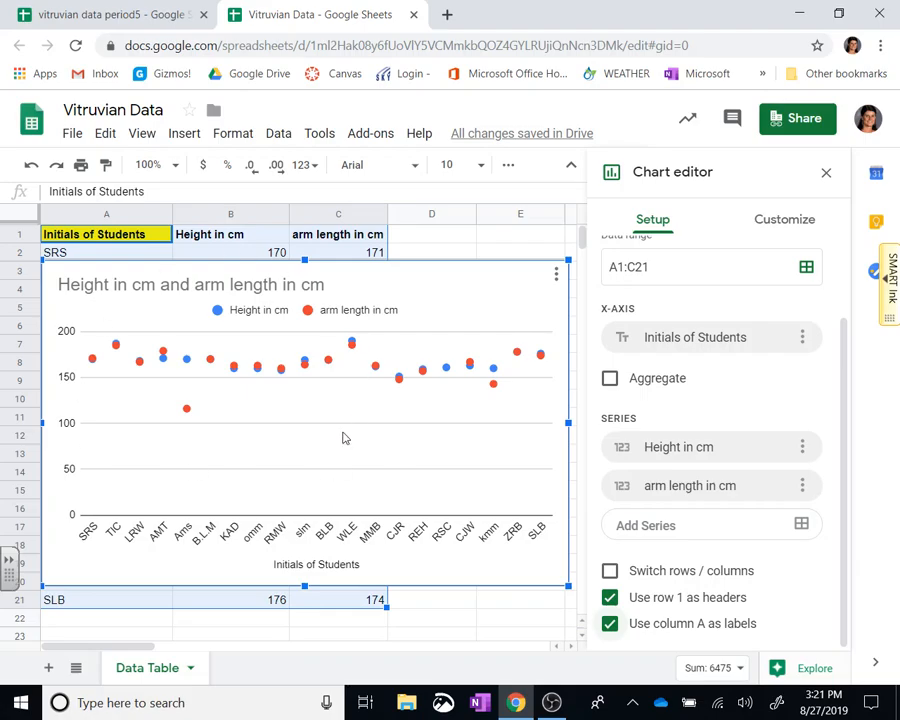
- Move the height and arm length chart to its own sheet and rename that sheet as scatter plot
click(557, 279)
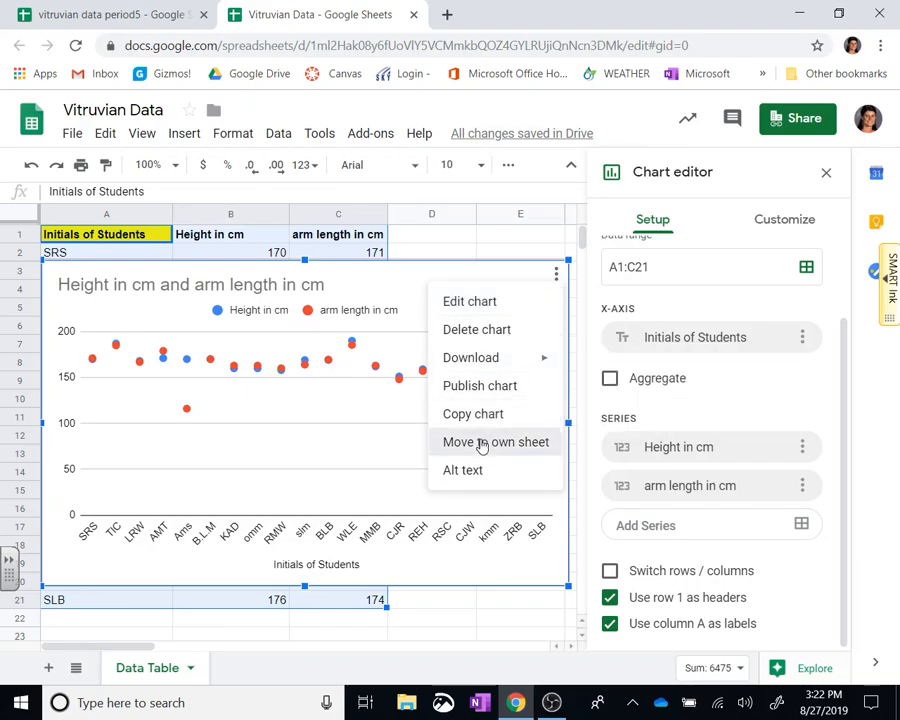
click(481, 443)
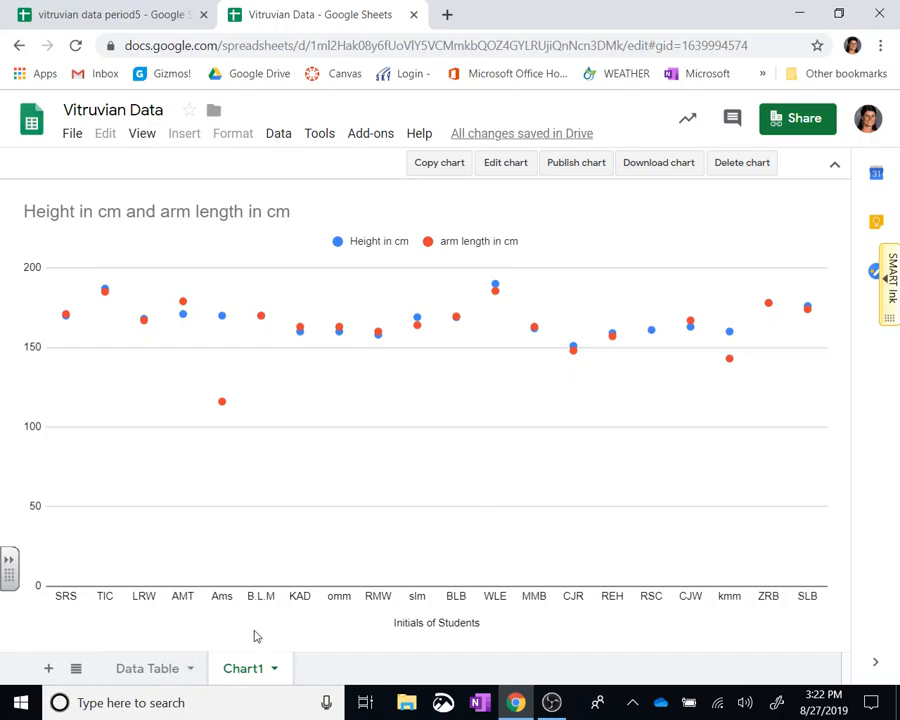
click(274, 670)
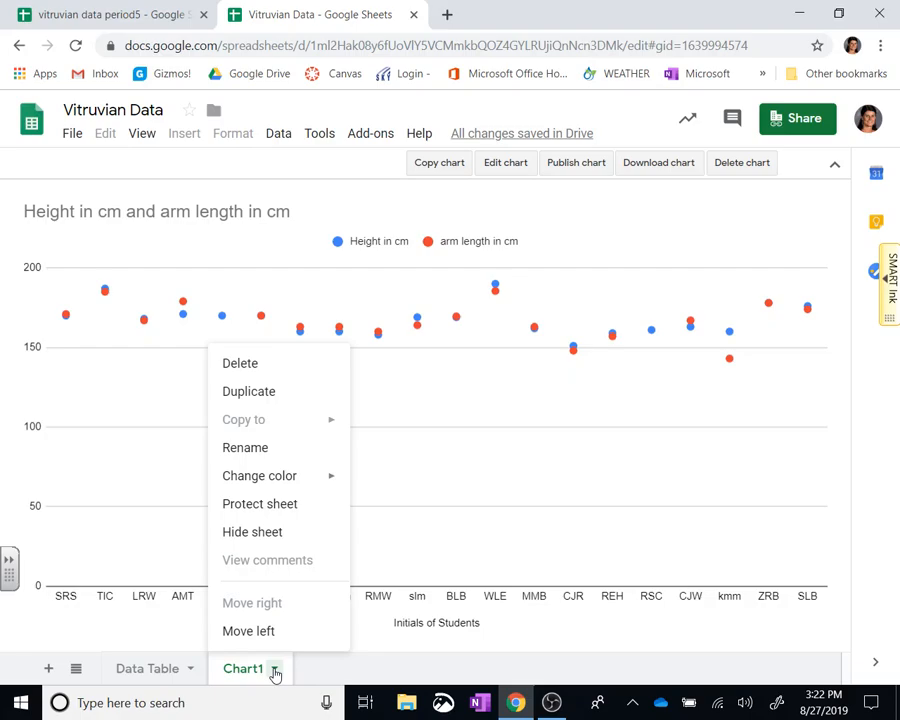
click(287, 448)
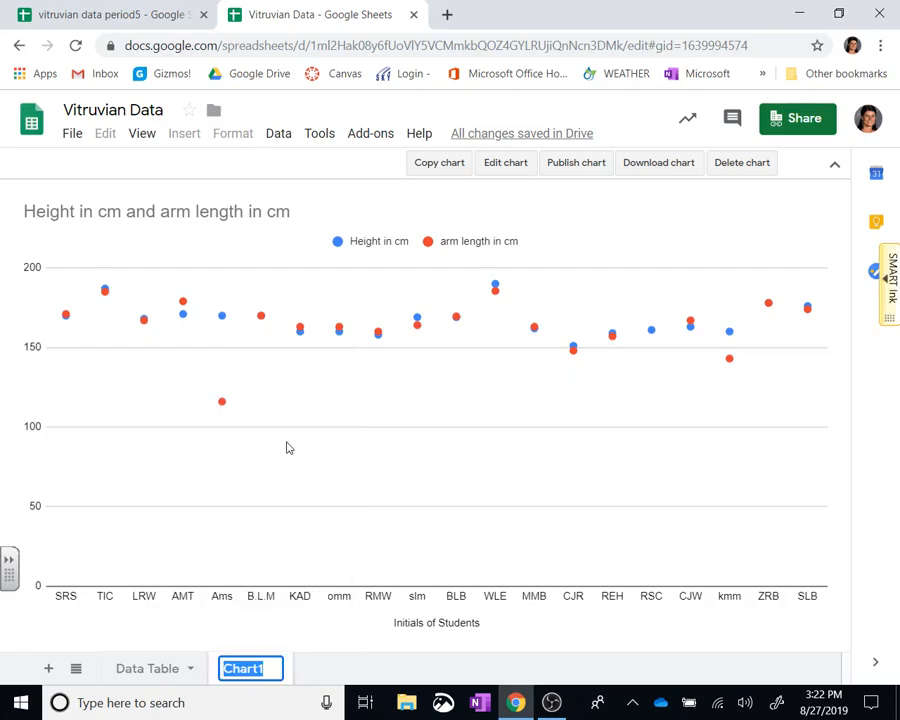
text(scatter p)
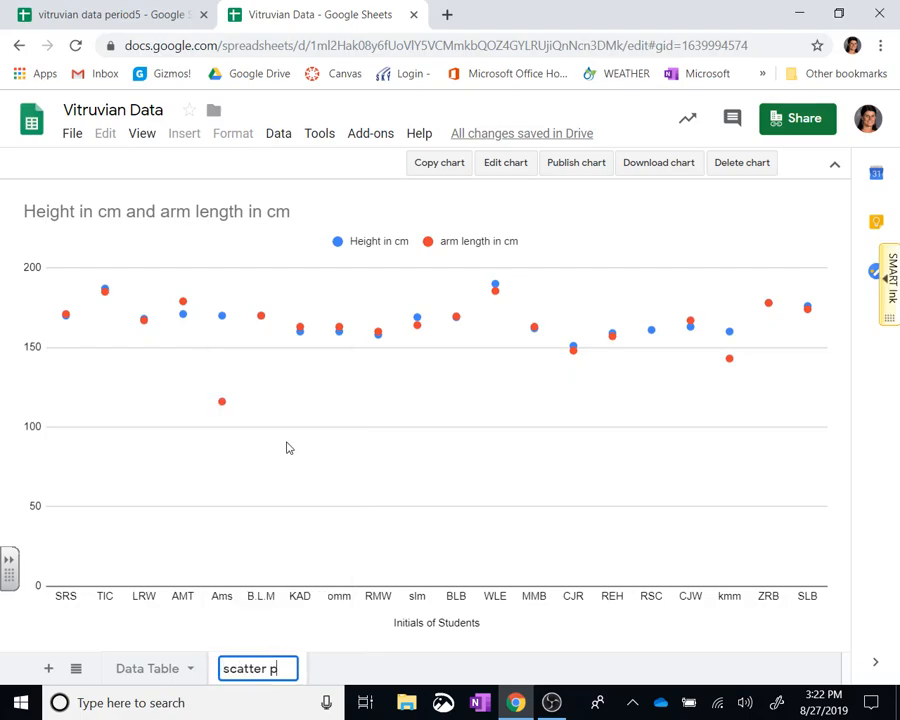
key(BackSpace)
text(plot)
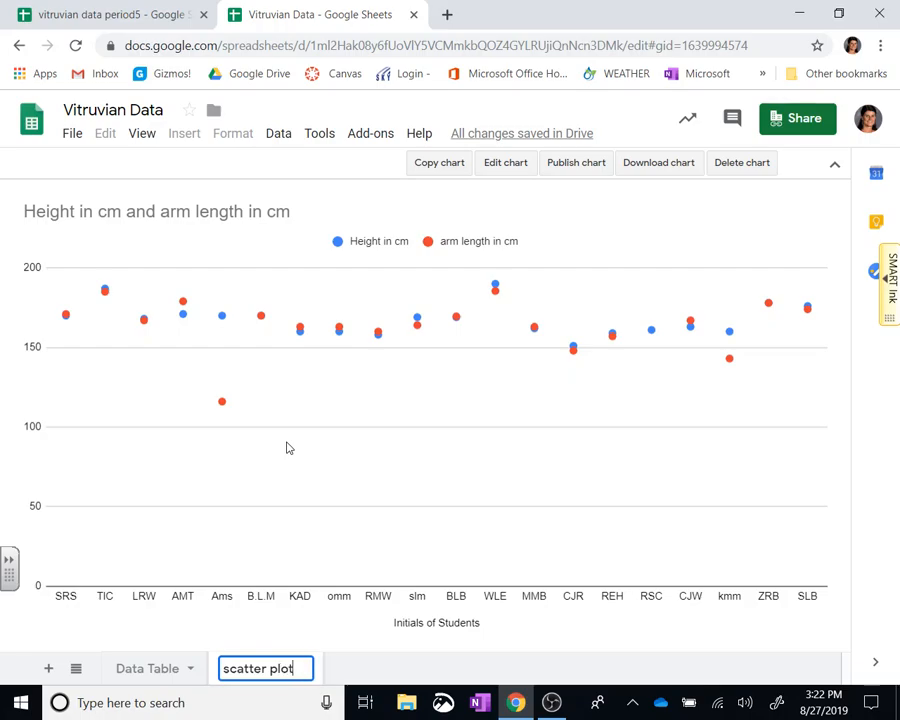
key(Return)
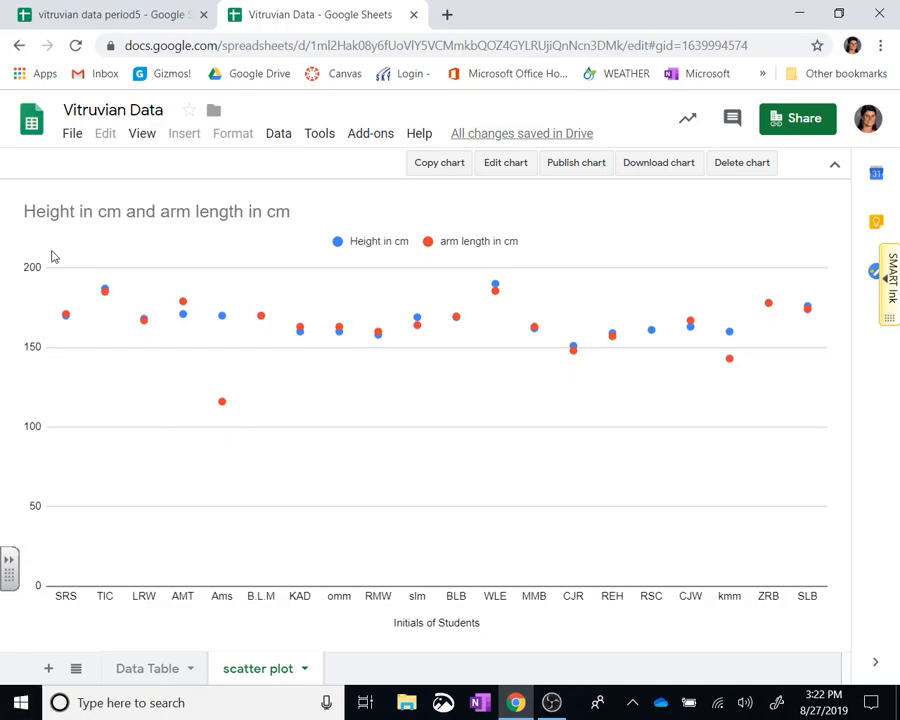
- Replace the chart title with "Is 2nd Period Truly Vitruvian?"
click(503, 163)
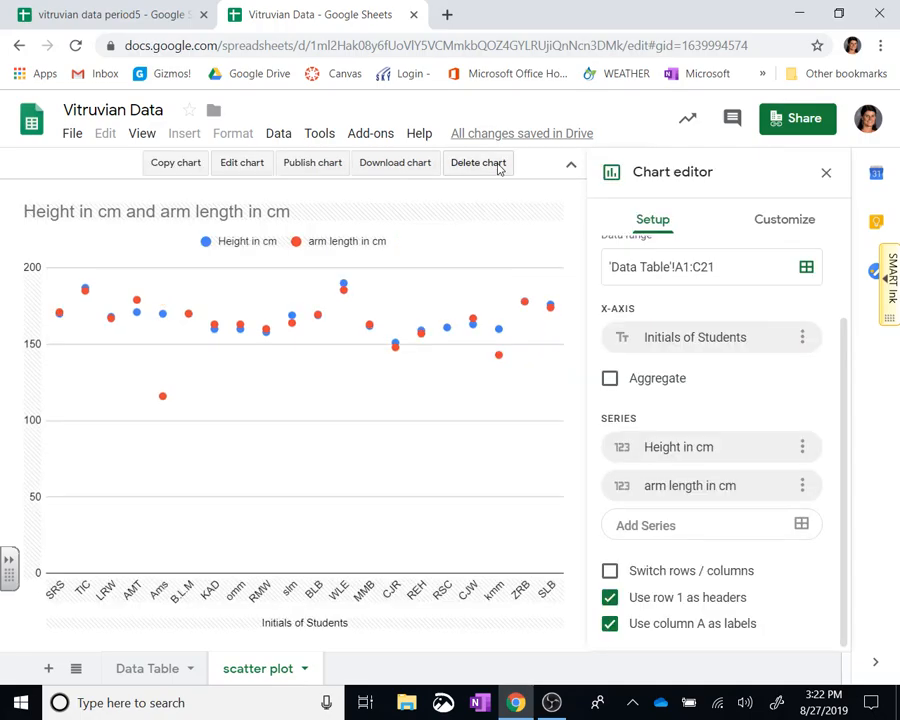
click(794, 222)
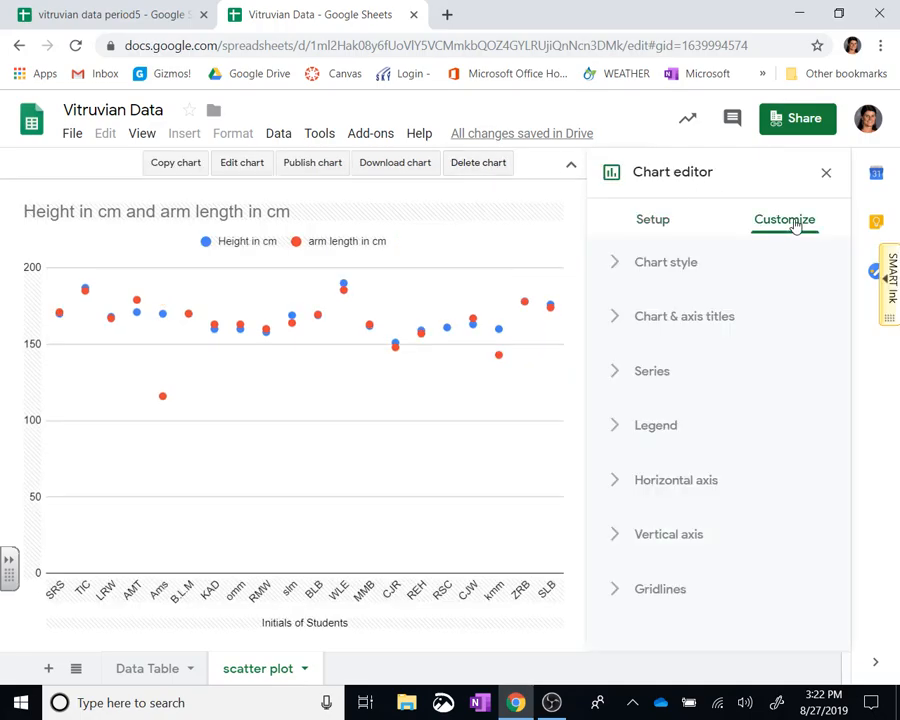
click(620, 319)
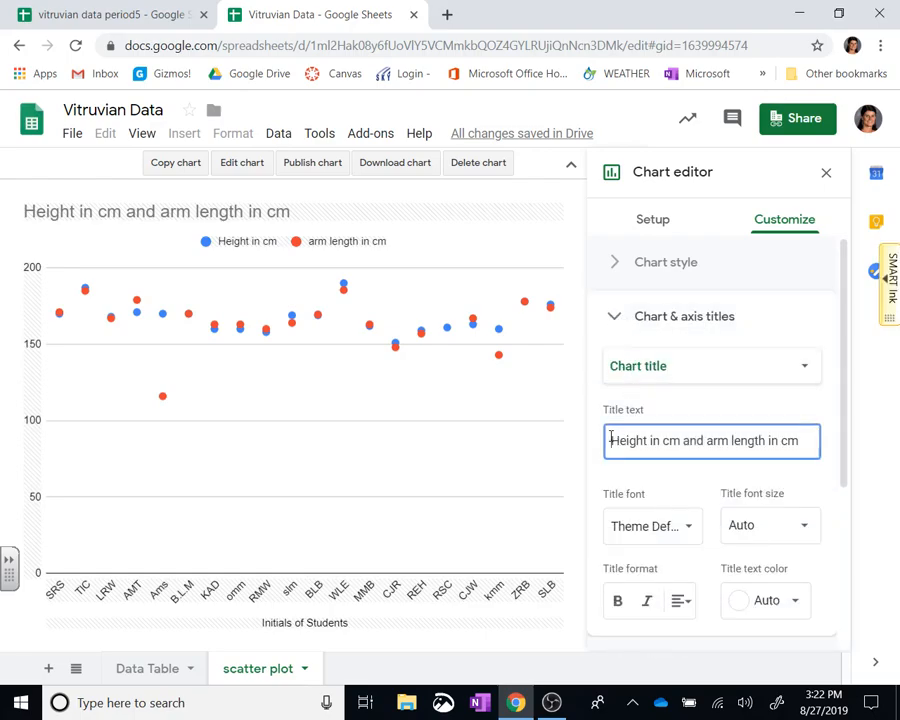
drag(611, 440, 805, 446)
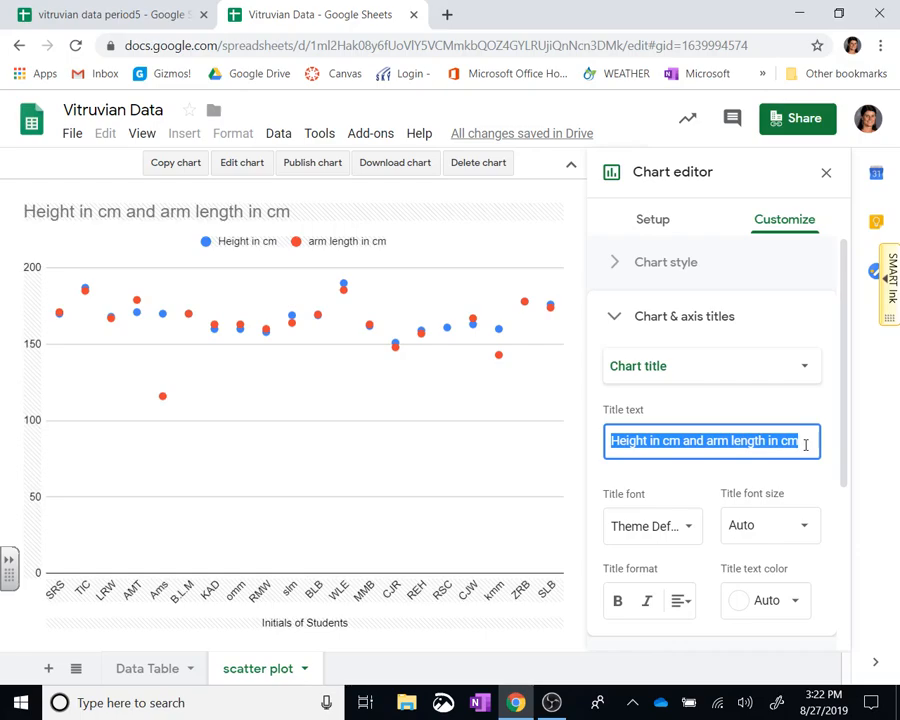
text(Is )
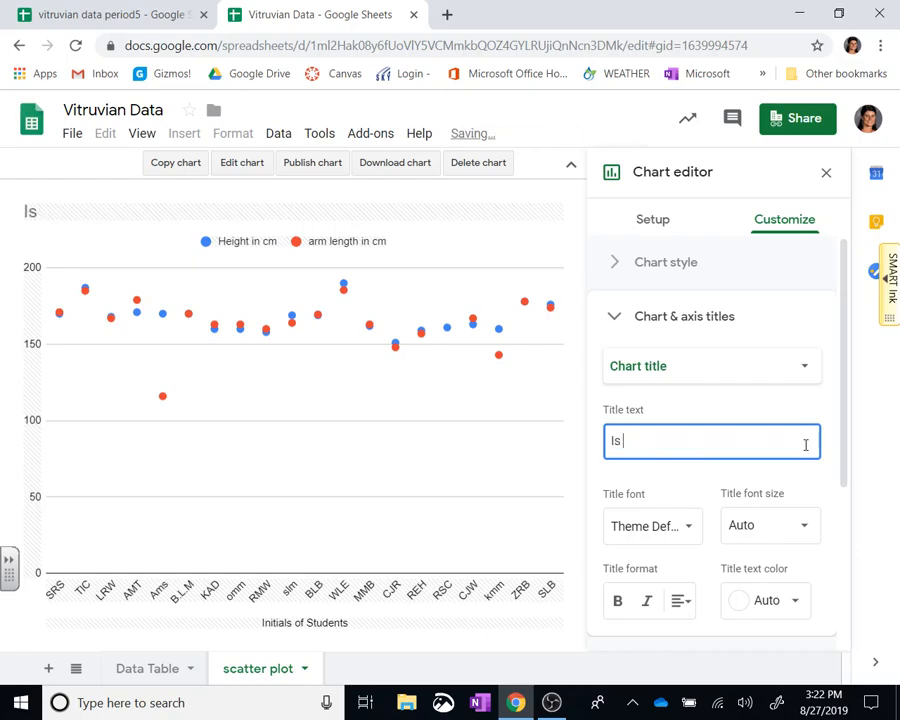
text(2nd Perio)
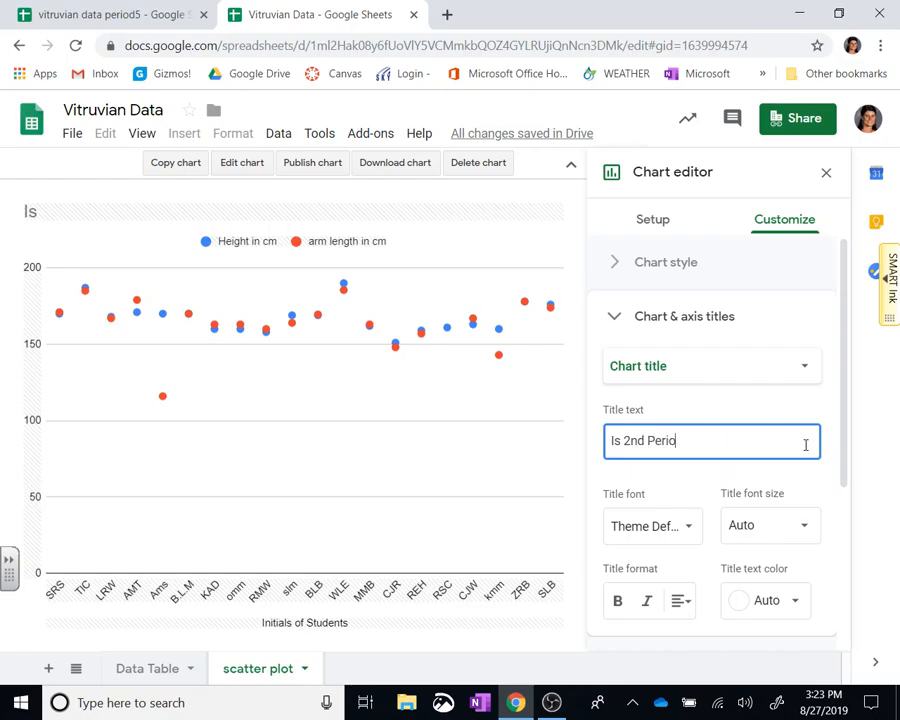
text(d Truly Vitruvian?)
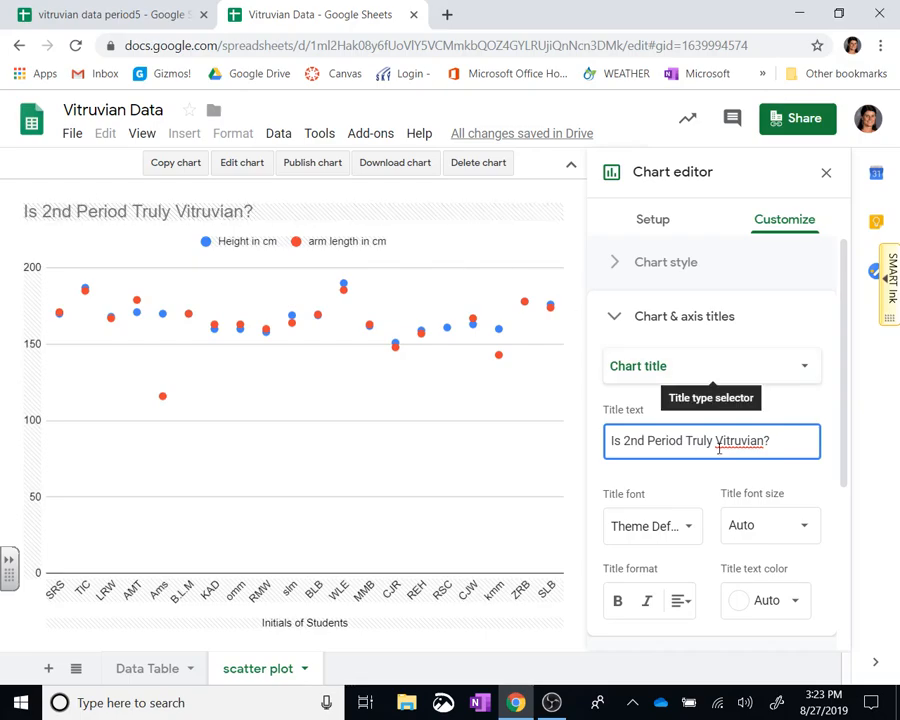
- Give the chart's vertical axis a Custom number format with the suffix cm, and close the chart editor
scroll(704, 524, down, 3)
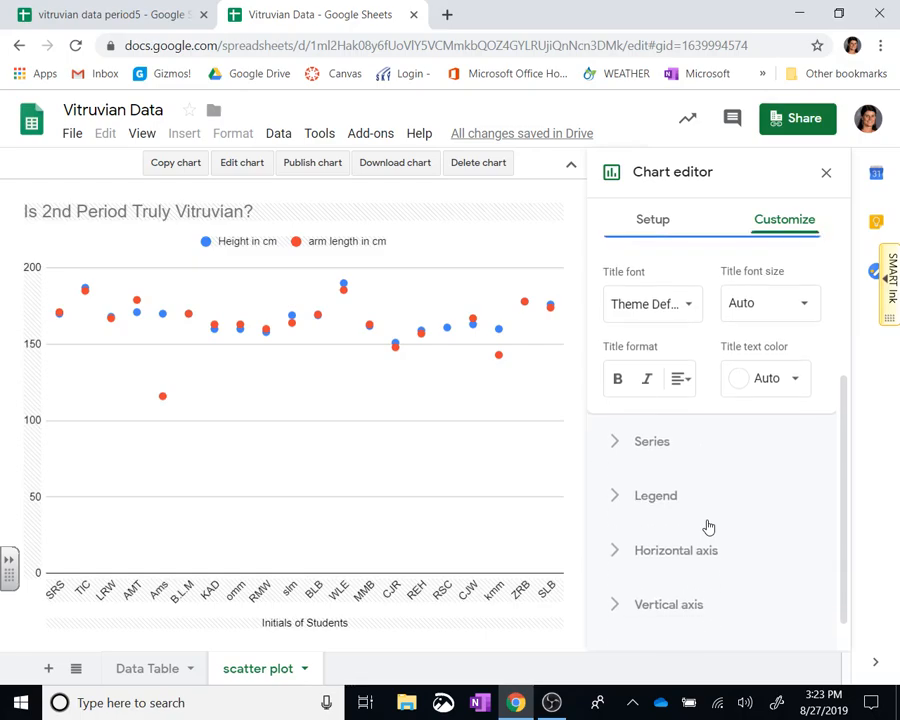
scroll(706, 526, down, 1)
click(614, 578)
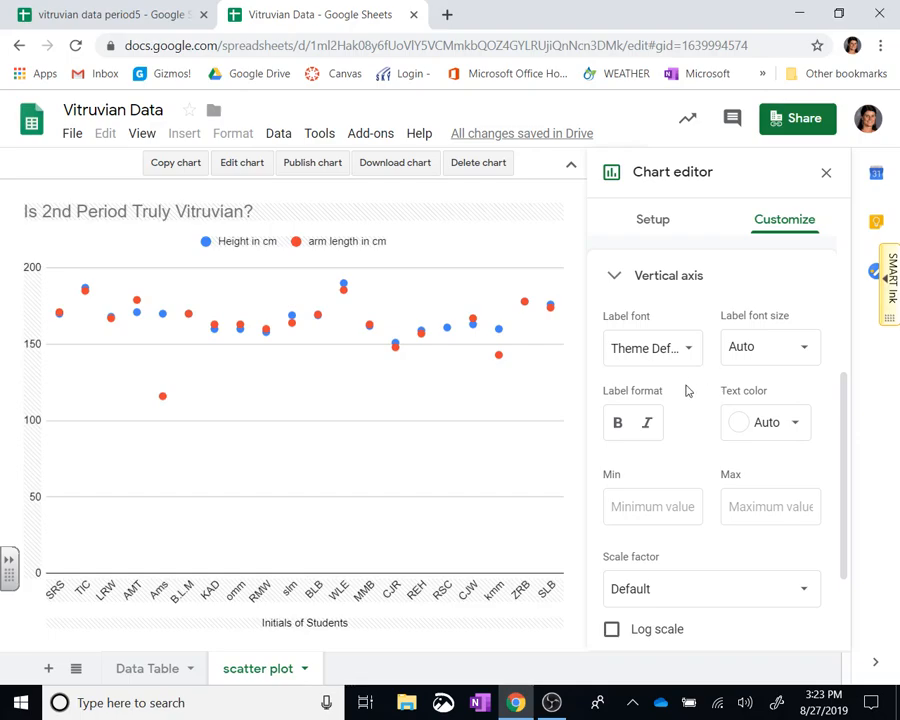
scroll(711, 571, down, 2)
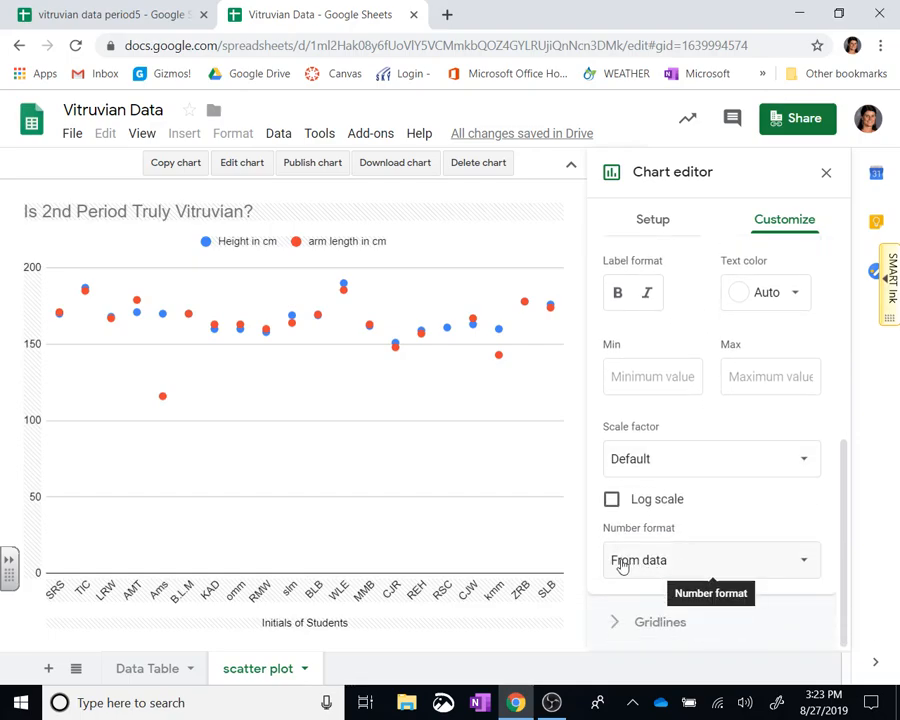
click(729, 558)
click(710, 530)
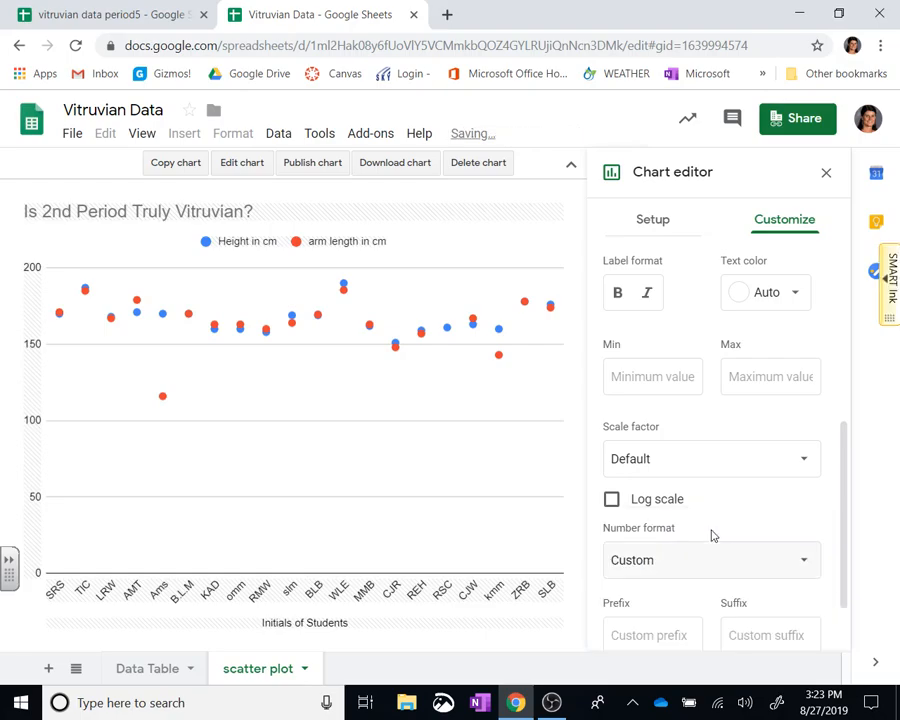
click(757, 632)
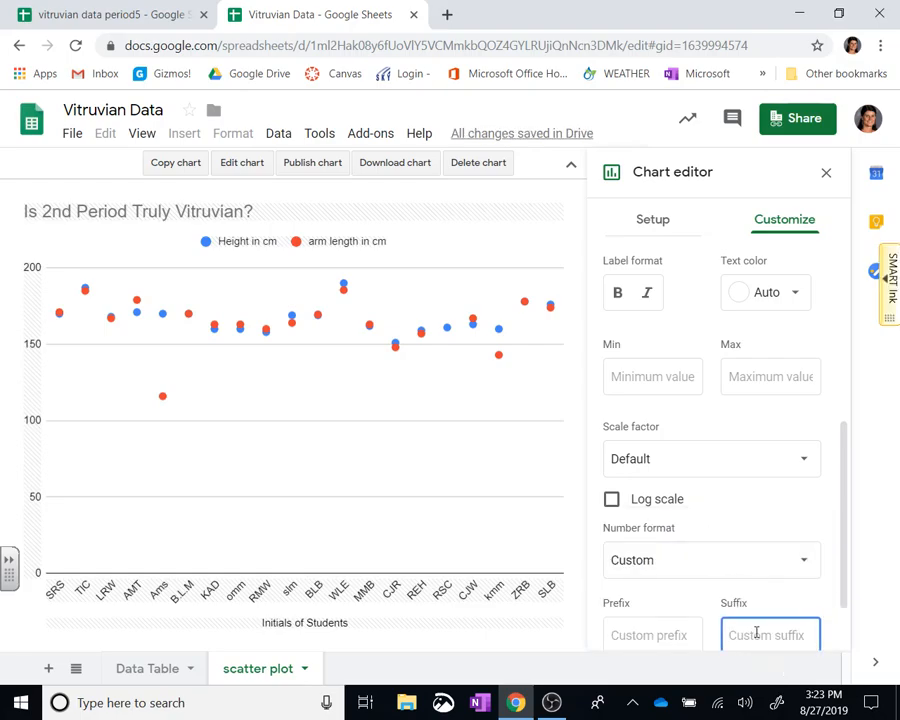
text(cm)
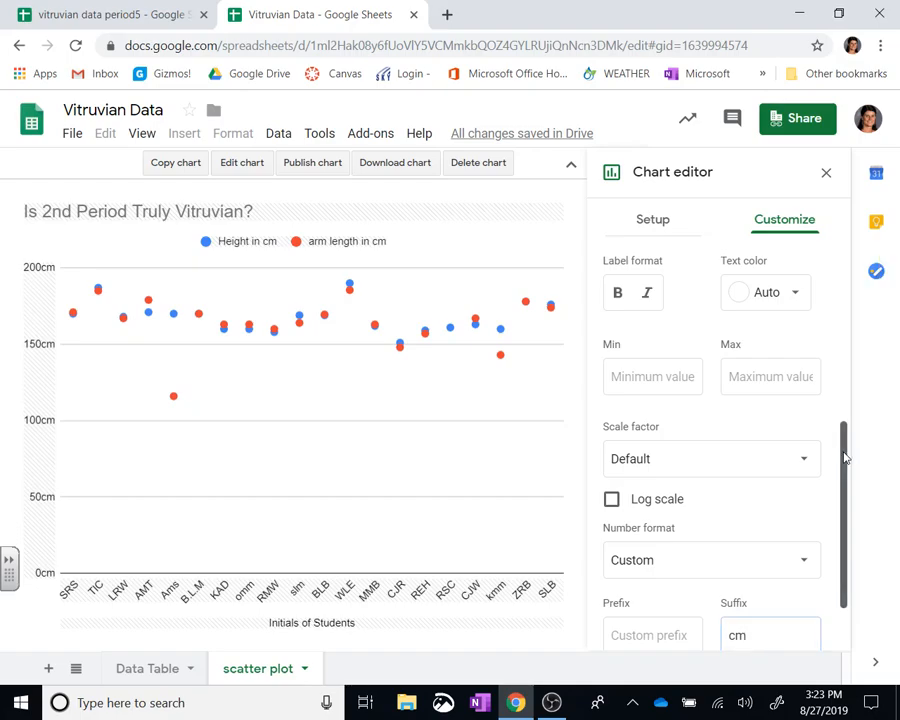
drag(840, 457, 839, 237)
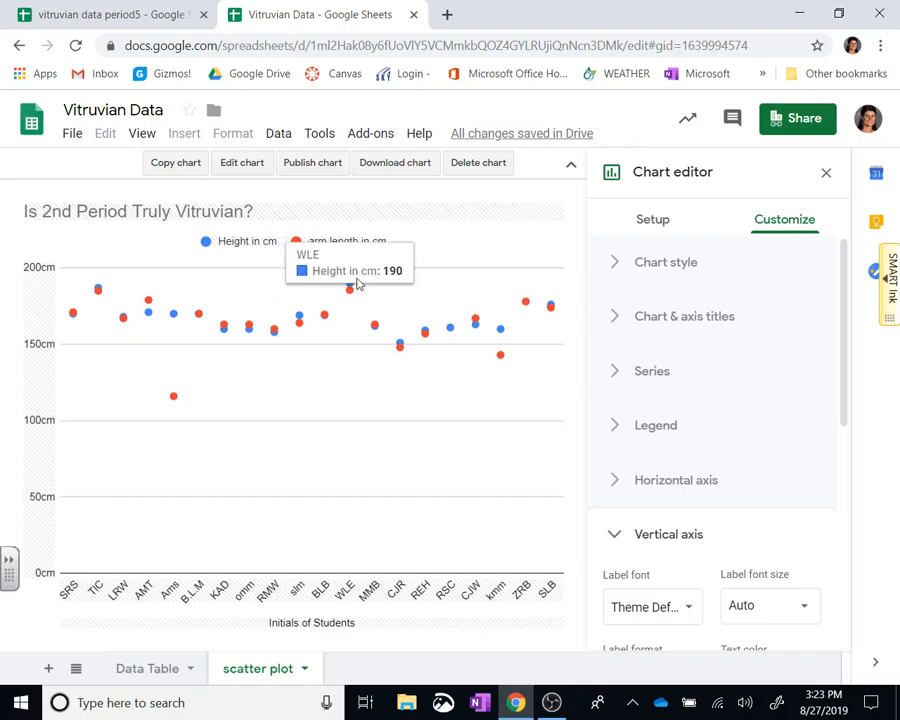
click(824, 174)
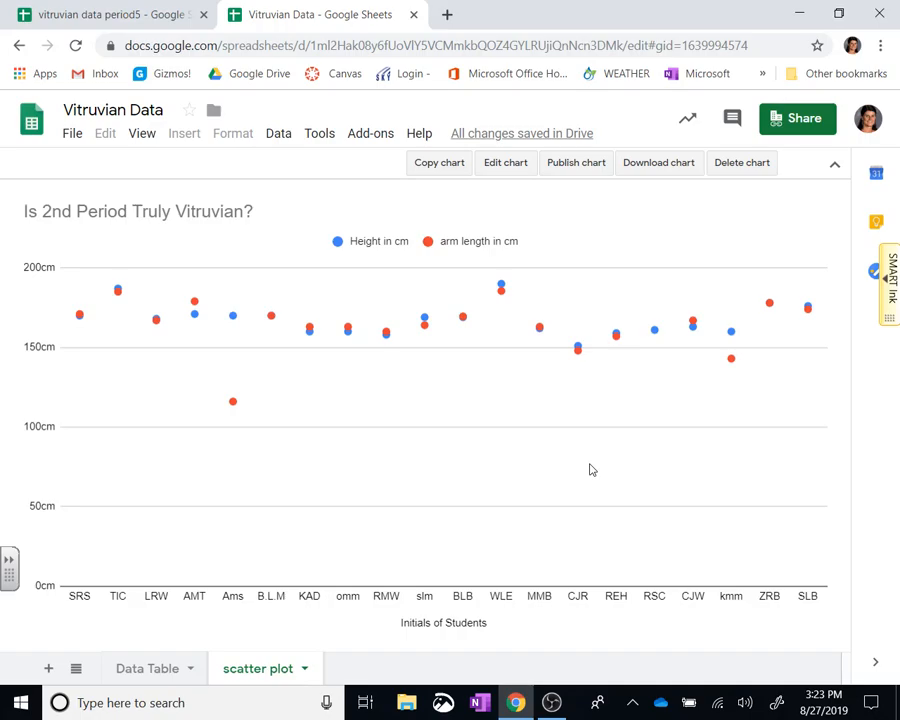
- Switch to the vitruvian data period5 spreadsheet and restore the browser window to its smaller size
click(156, 20)
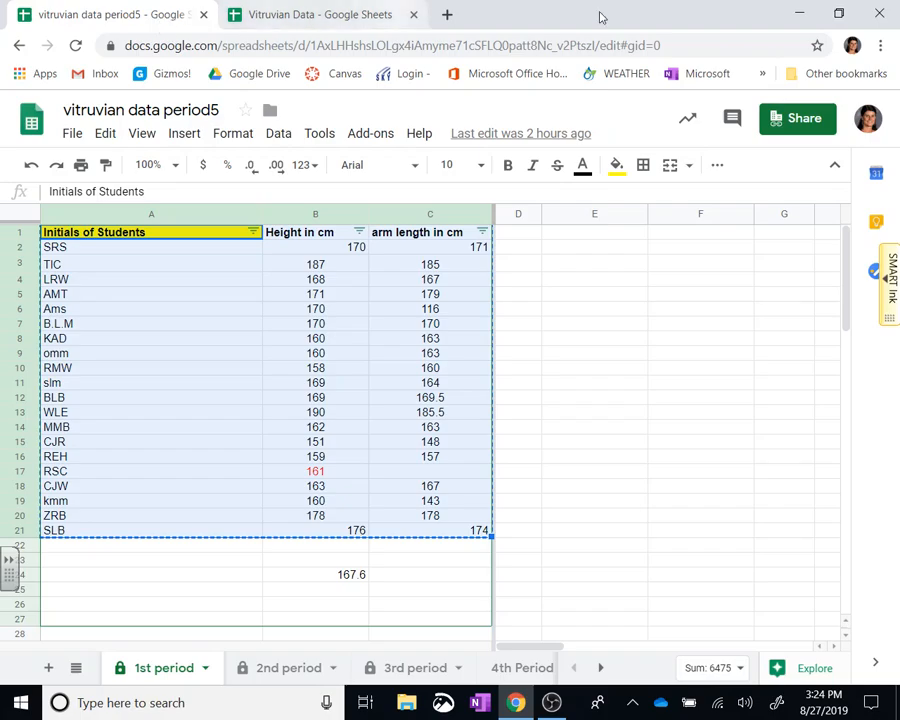
click(840, 14)
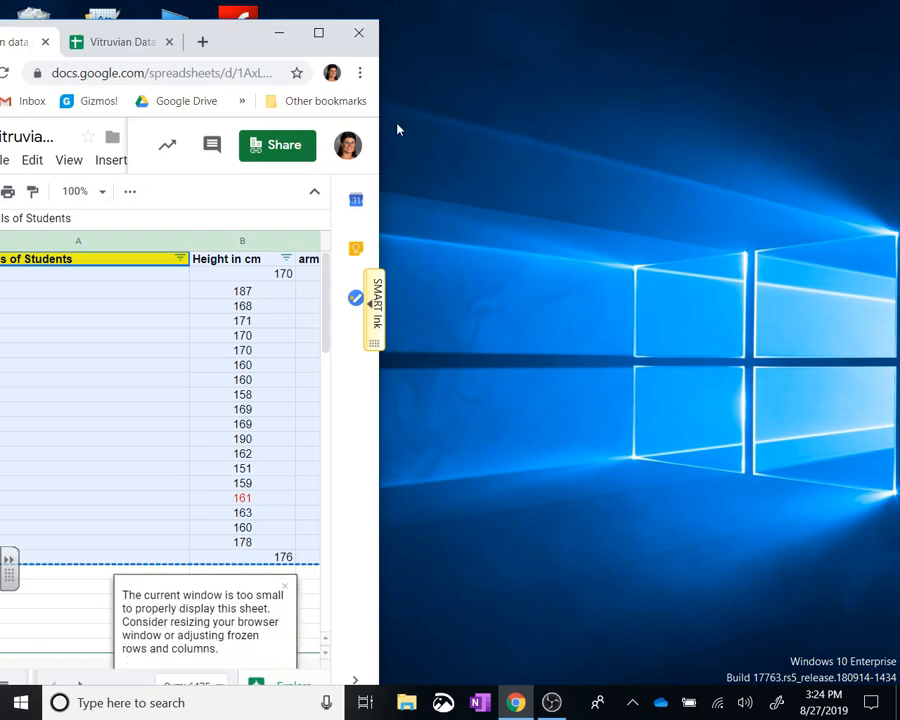